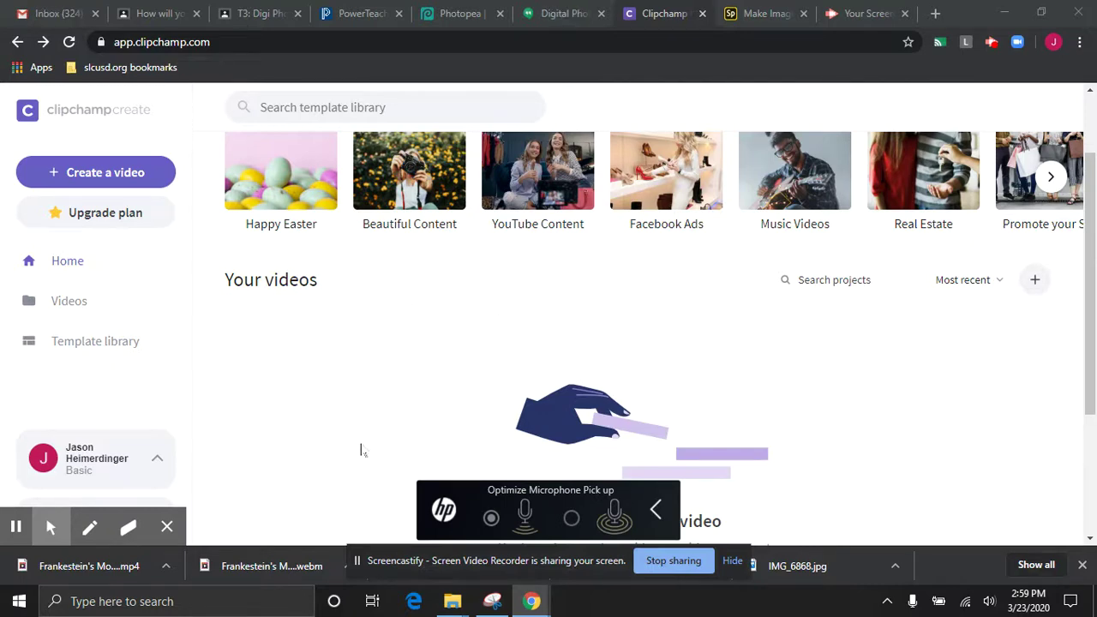
# Start a new Clipchamp video in 16:9 widescreen format, then open a new browser tab.
pyautogui.click(135, 174)
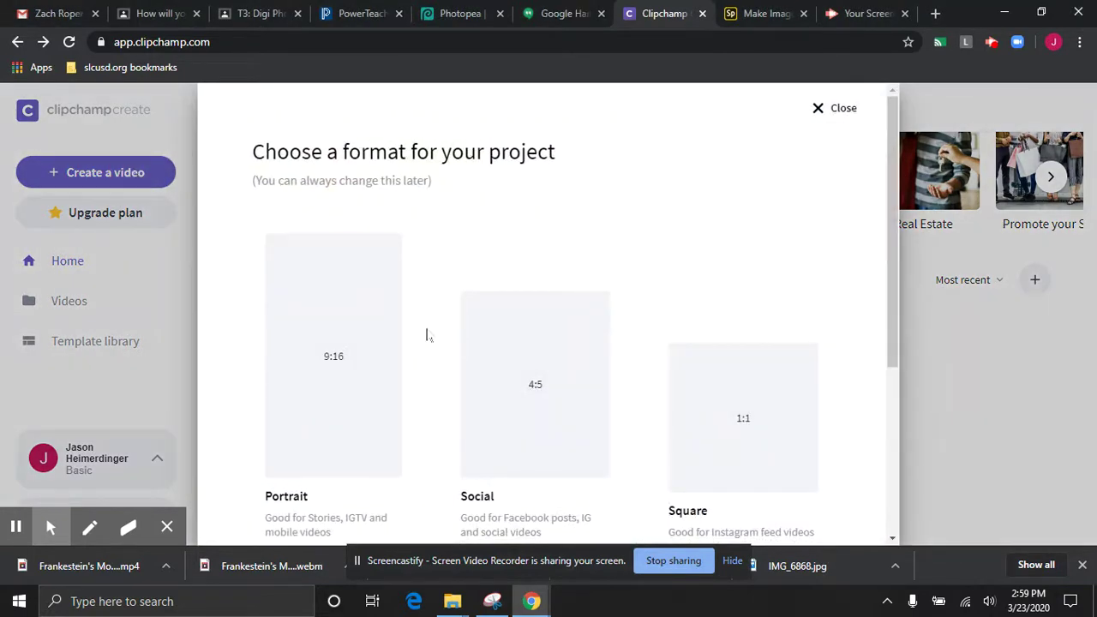
pyautogui.scroll(-3, 426, 334)
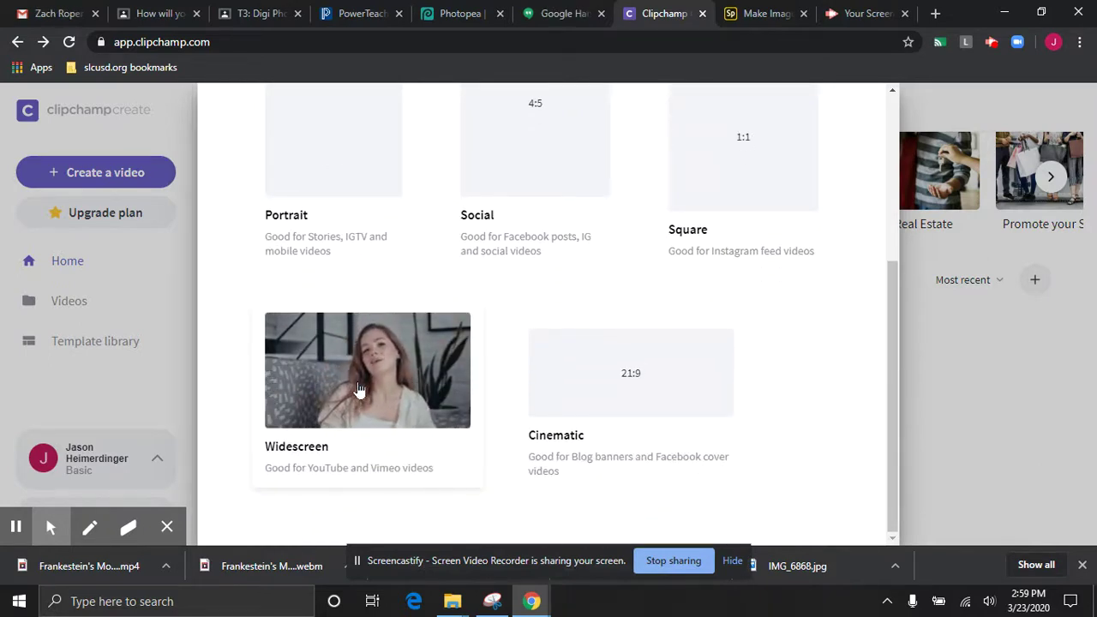
pyautogui.click(359, 387)
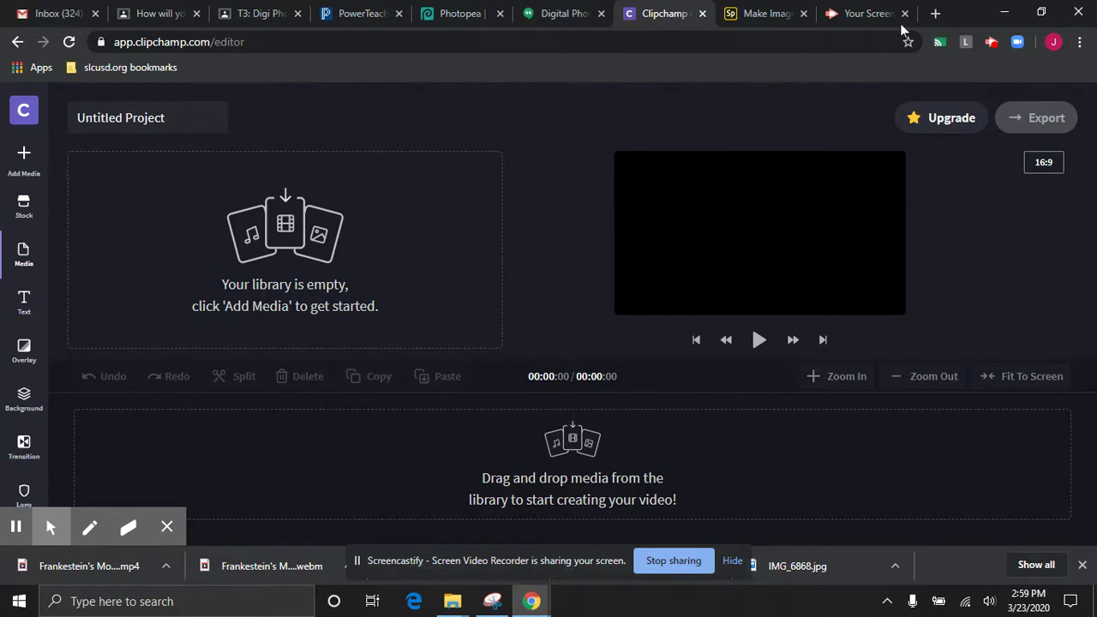
pyautogui.click(934, 13)
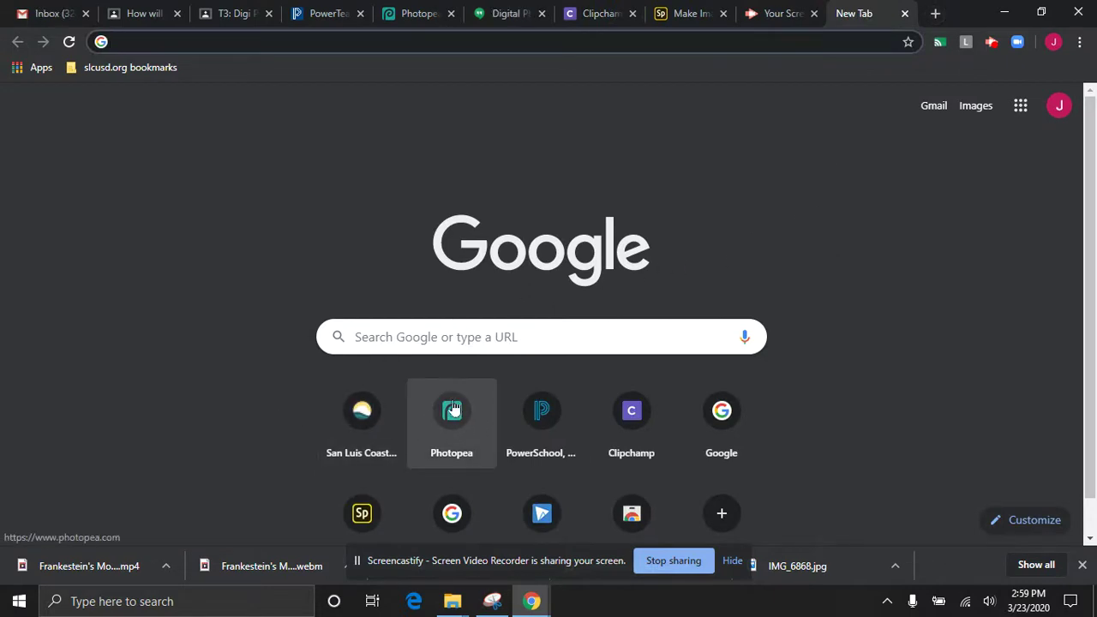
# In Google Classroom, open T:3 TV/Video A's Classwork and expand Introduction to Cinematic Sequencing.
pyautogui.click(147, 18)
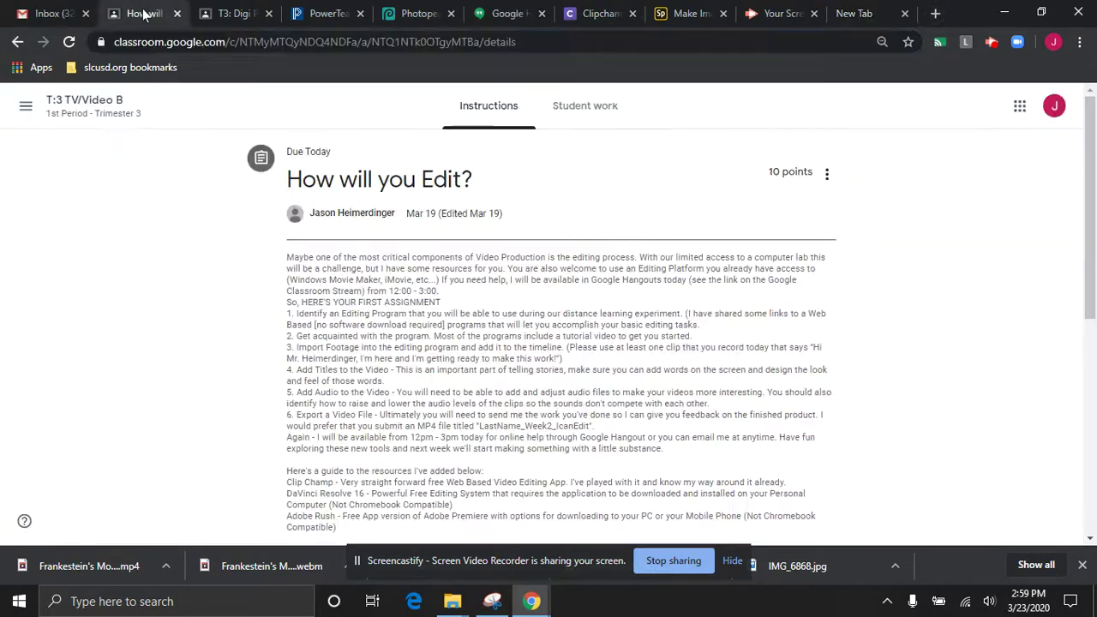
pyautogui.click(95, 115)
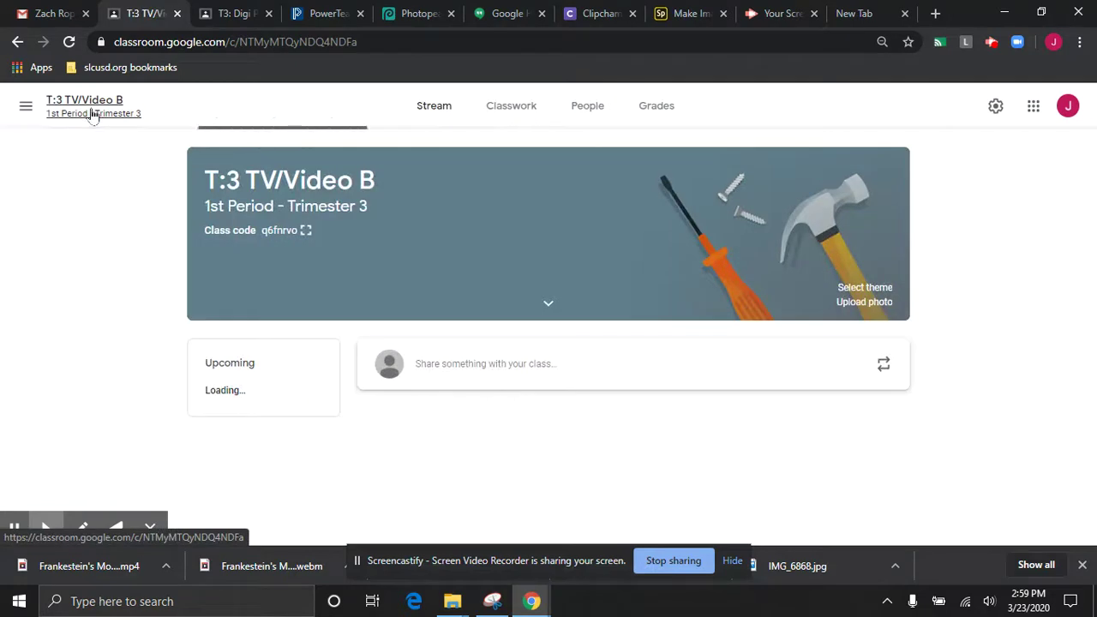
pyautogui.click(31, 109)
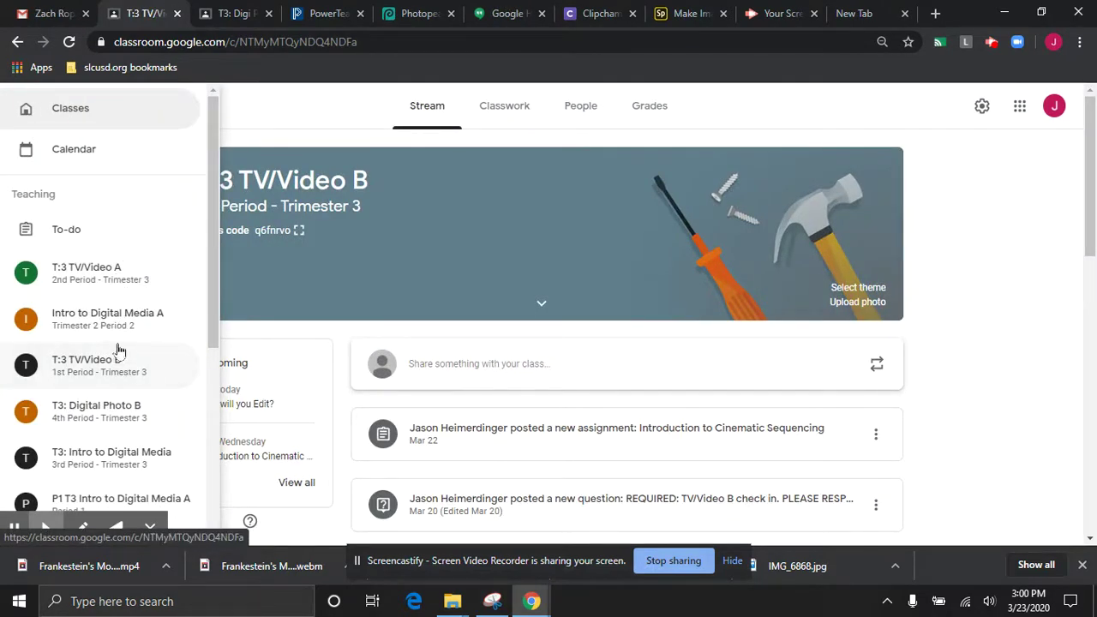
pyautogui.click(114, 273)
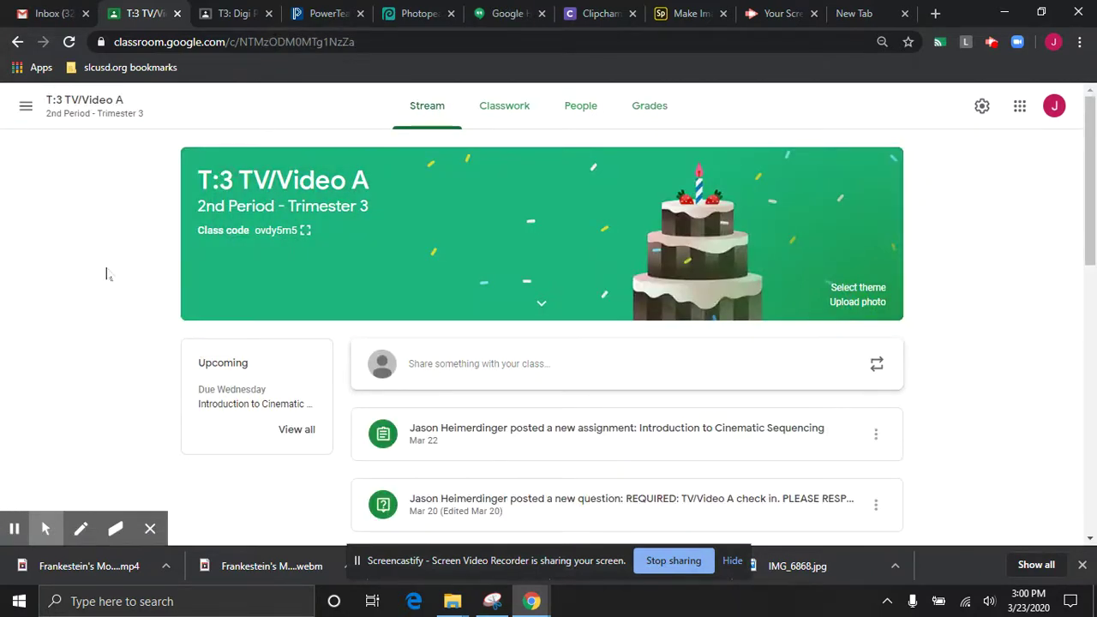
pyautogui.click(489, 112)
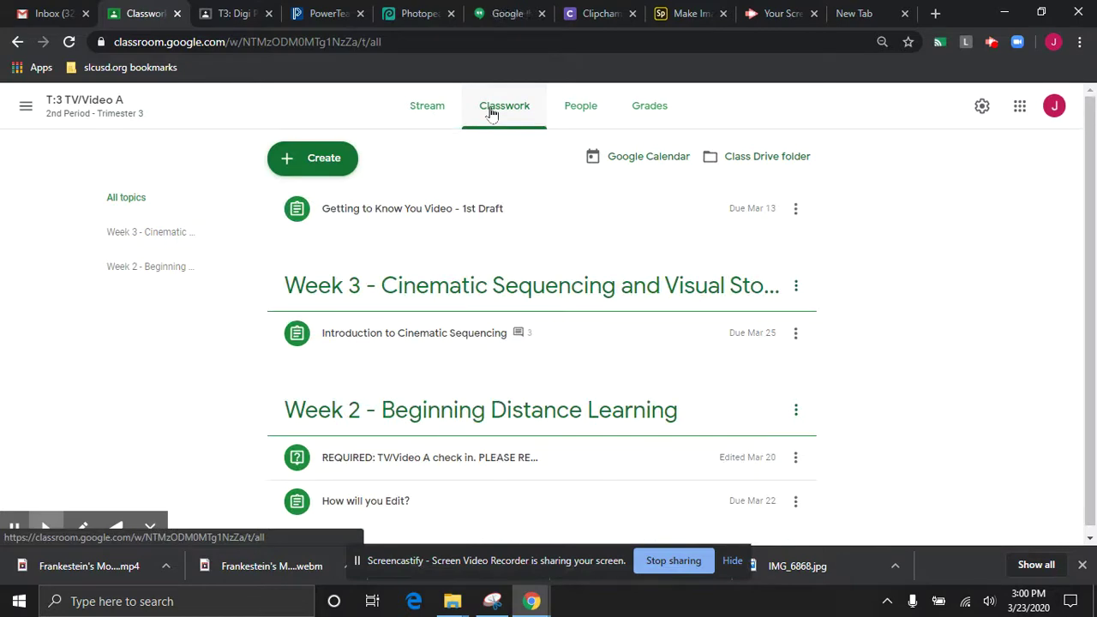
pyautogui.click(454, 341)
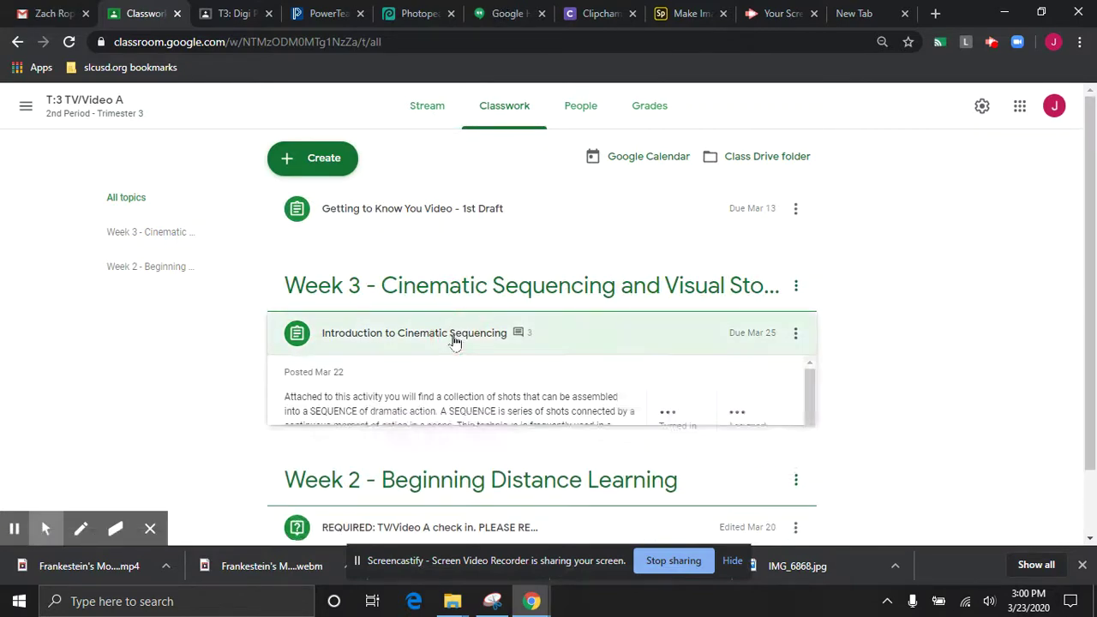
pyautogui.scroll(-5, 467, 396)
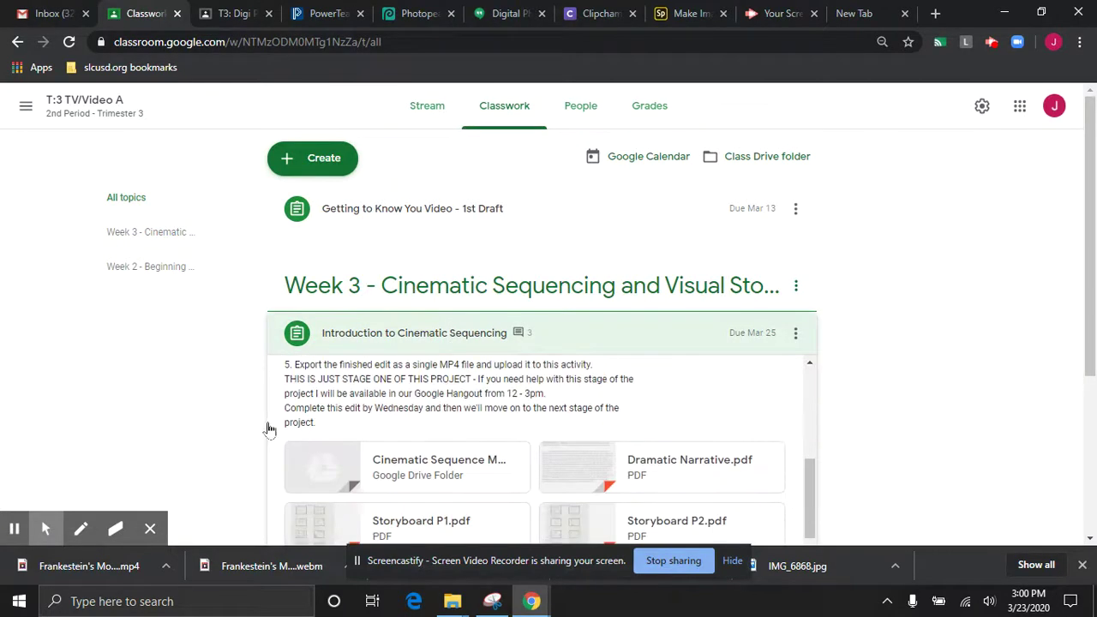
pyautogui.scroll(-3, 269, 428)
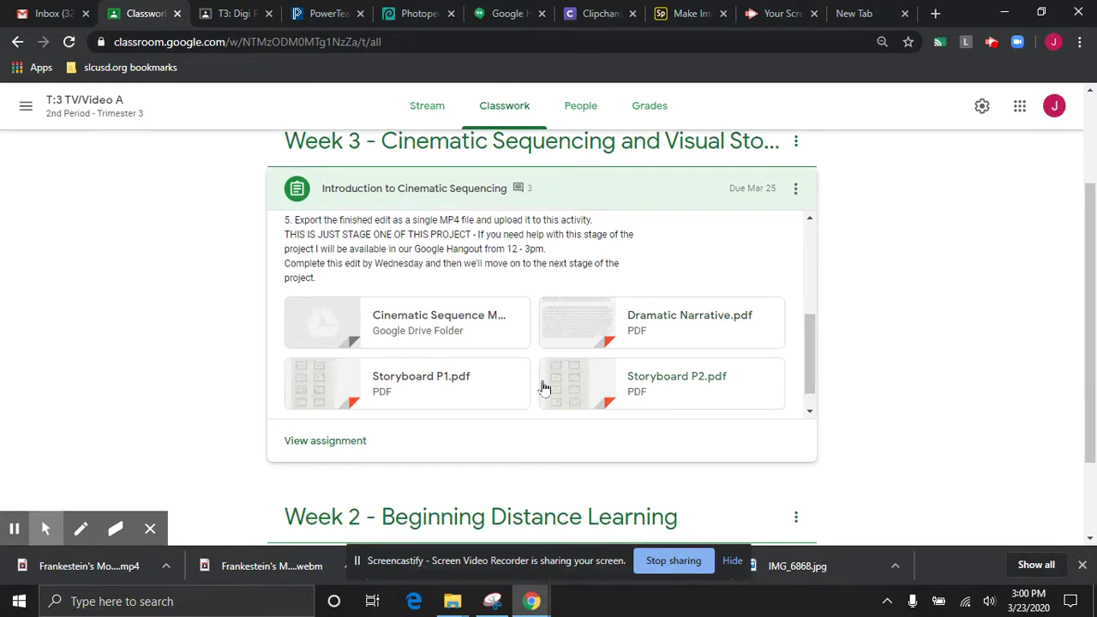
# Open the Cinematic Sequence Media folder in Google Drive and download it as a zip.
pyautogui.click(442, 328)
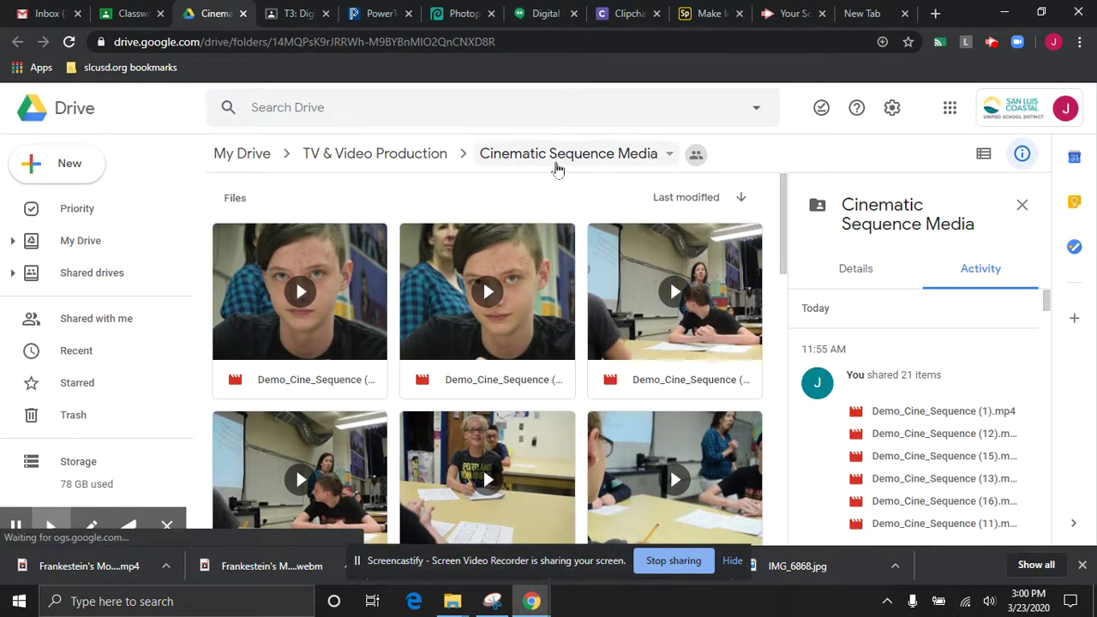
pyautogui.click(556, 156)
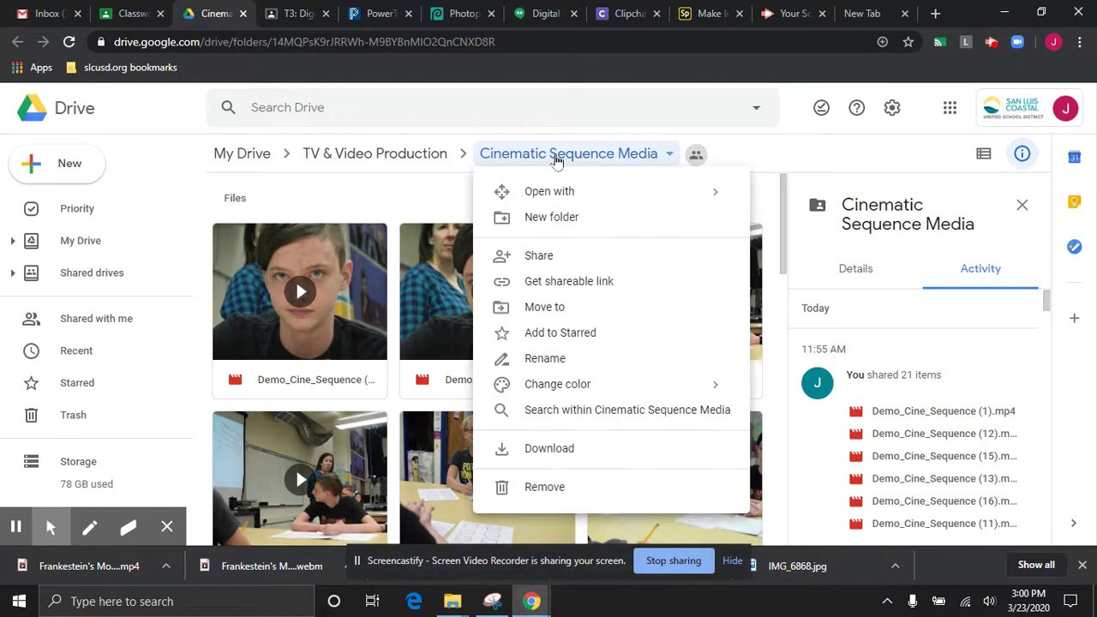
pyautogui.click(565, 449)
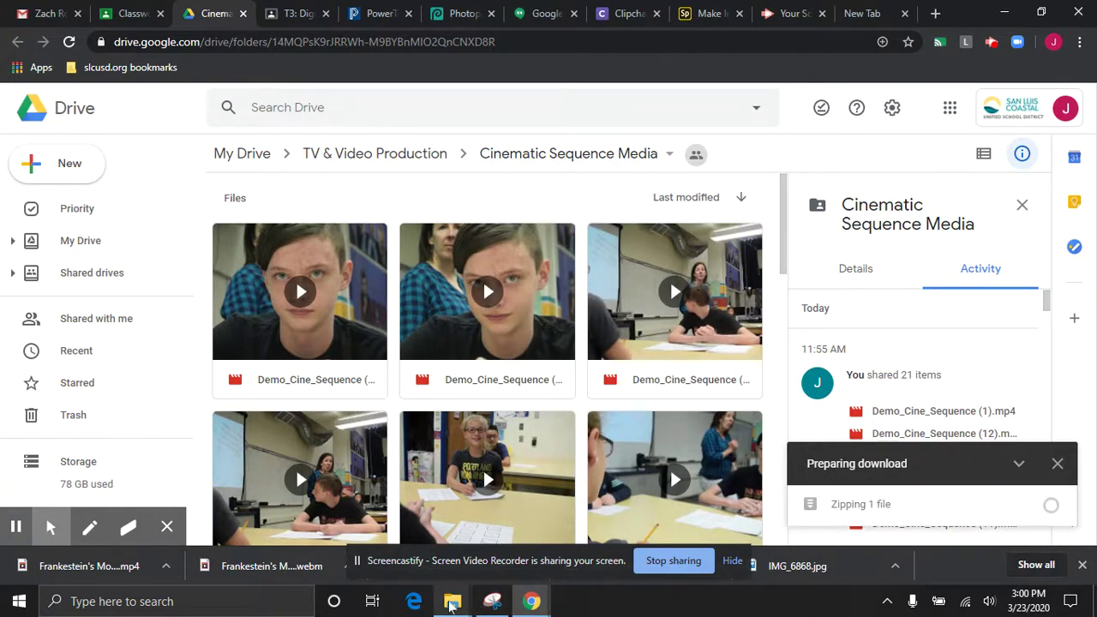
# Open the Desktop's Cinematic Sequence Media folder in File Explorer, then return to Clipchamp.
pyautogui.moveTo(452, 604)
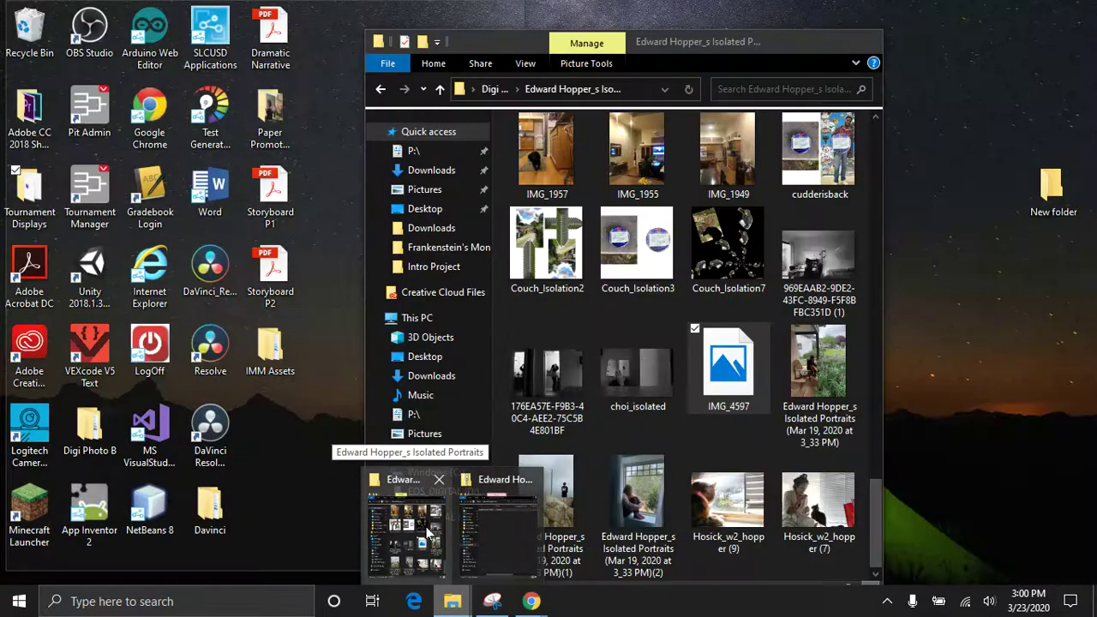
pyautogui.click(431, 532)
pyautogui.click(431, 376)
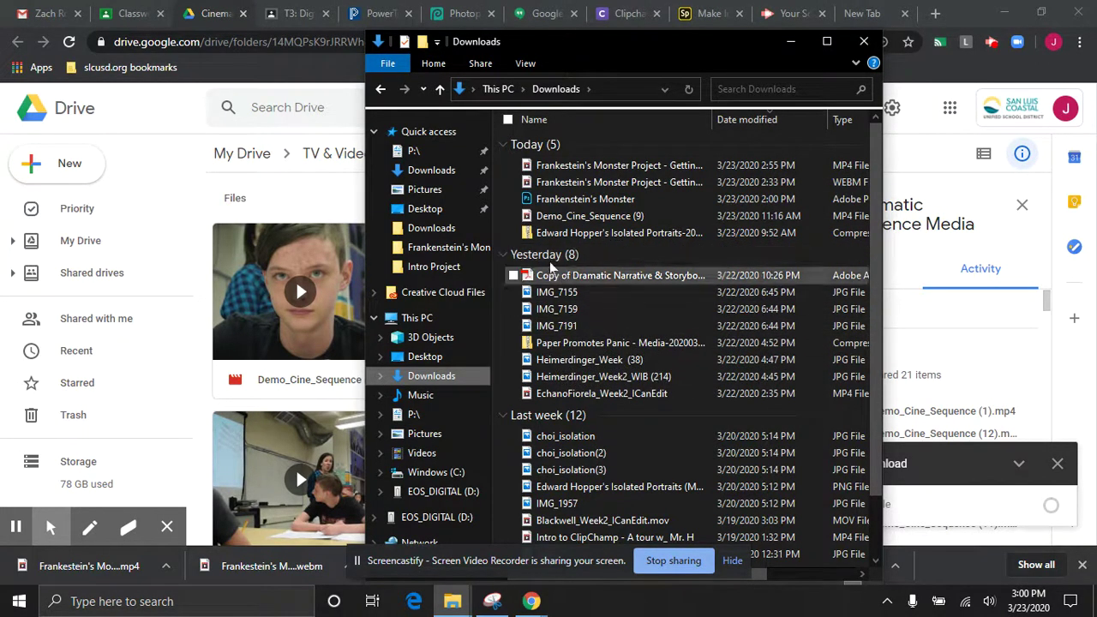
pyautogui.click(433, 210)
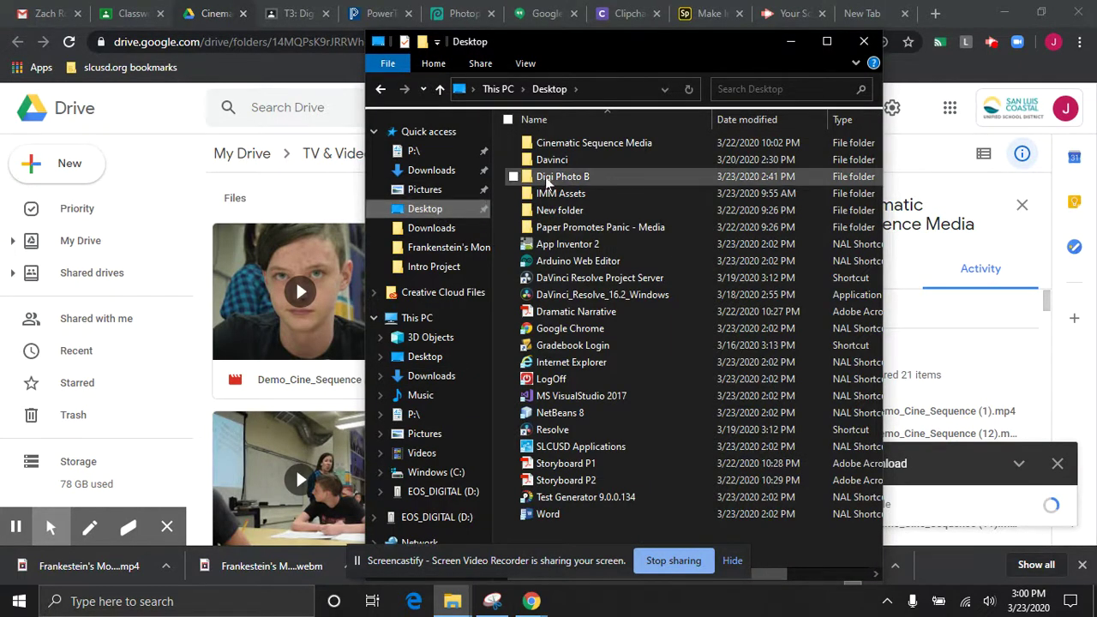
pyautogui.click(596, 142)
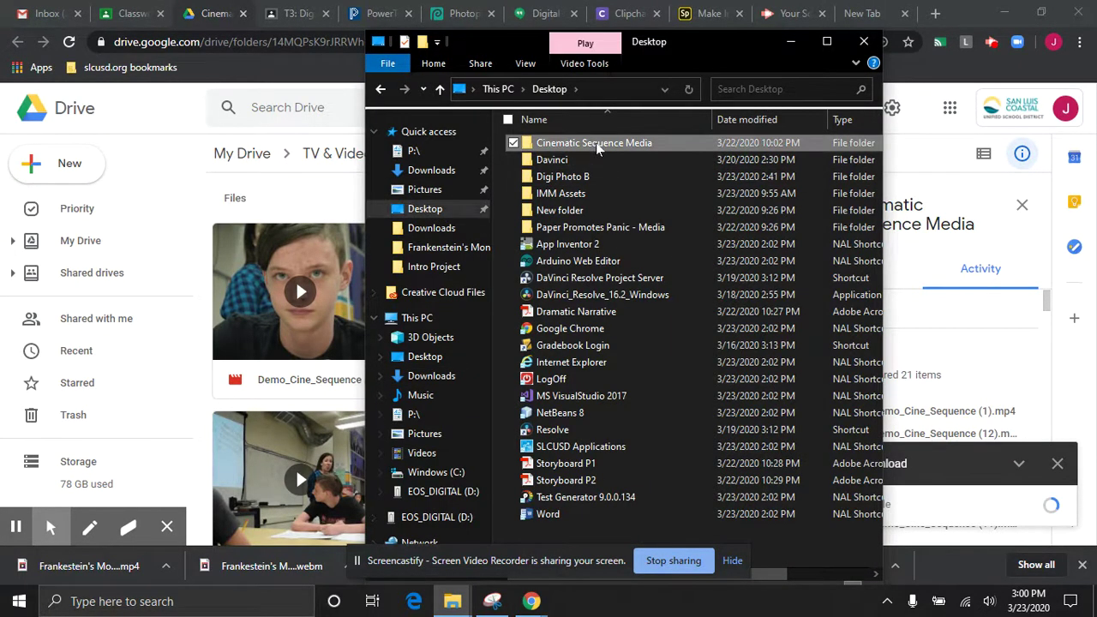
pyautogui.doubleClick(596, 143)
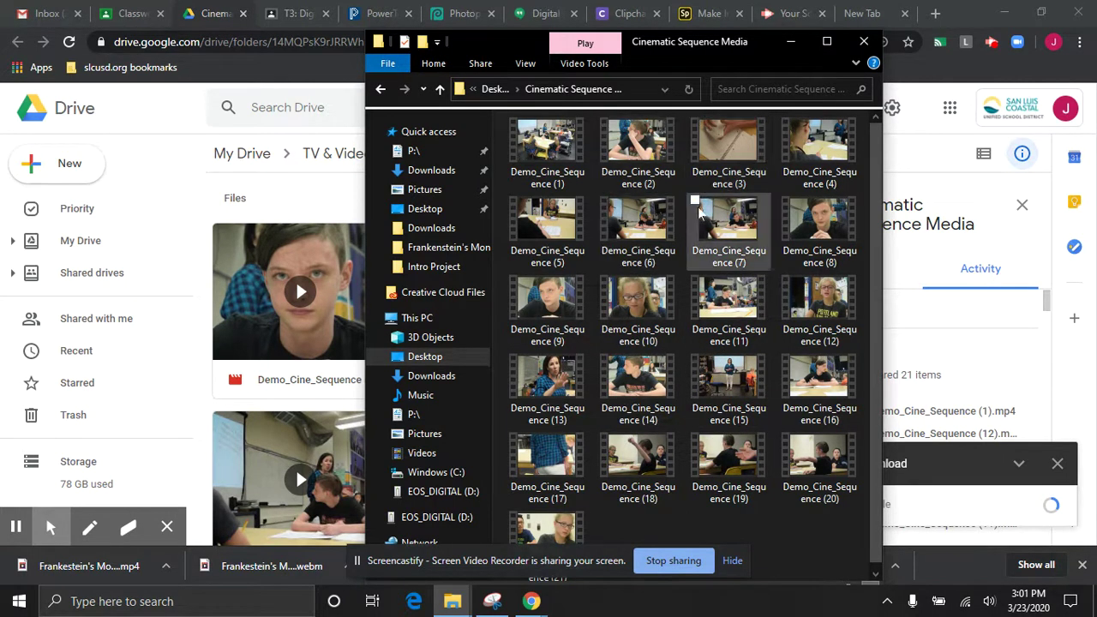
pyautogui.click(633, 17)
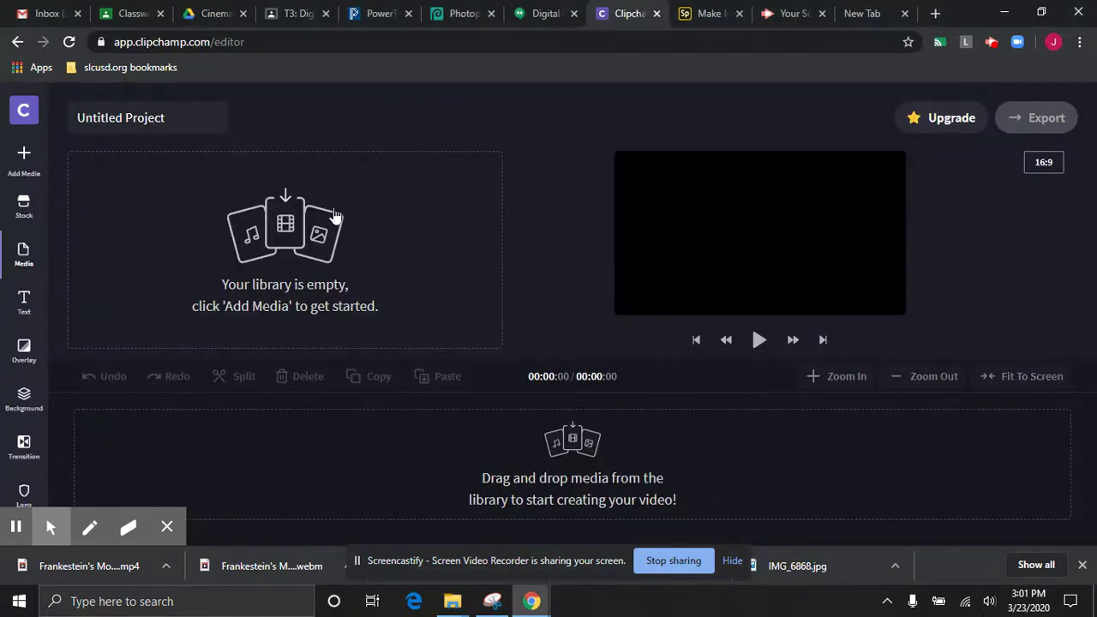
# Import Demo_Cine_Sequence (1), (2) and (3) from the Desktop's Cinematic Sequence Media folder.
pyautogui.click(283, 246)
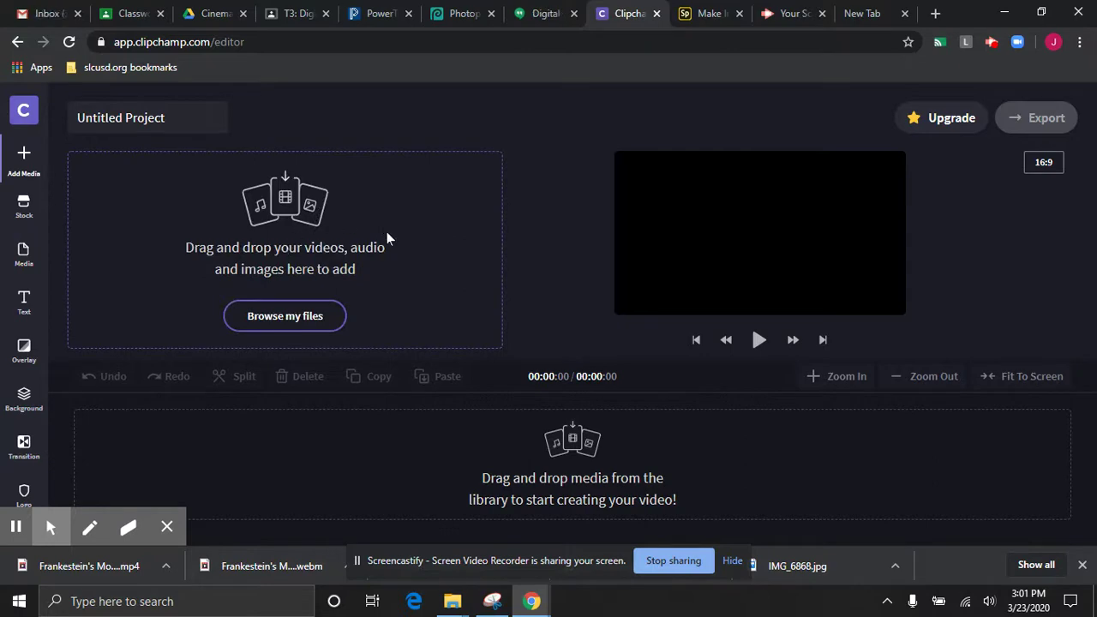
pyautogui.click(296, 318)
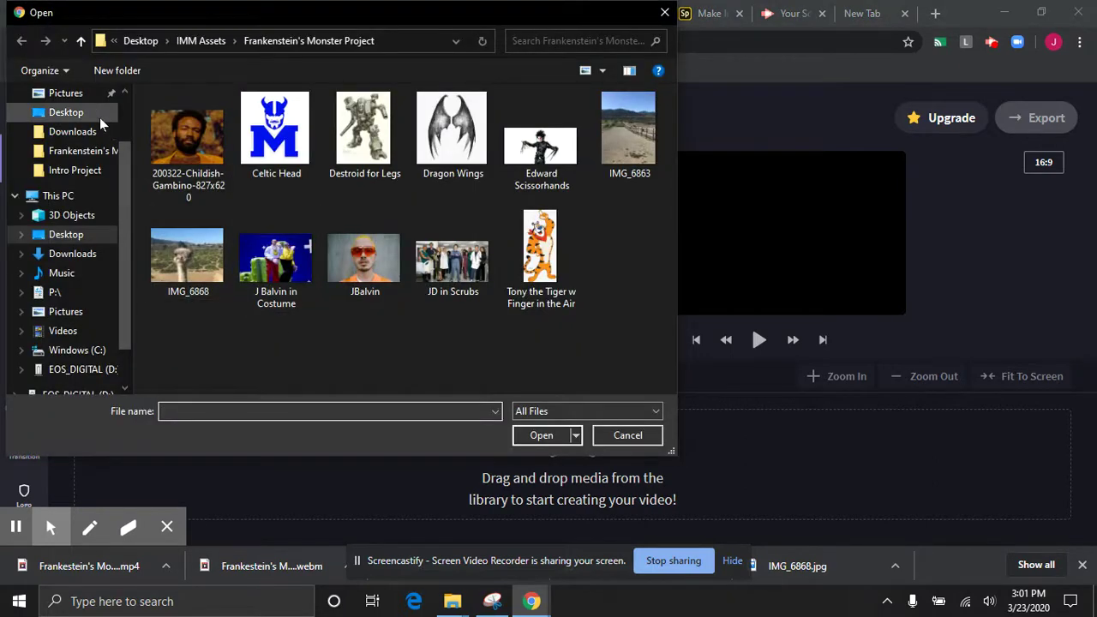
pyautogui.click(85, 112)
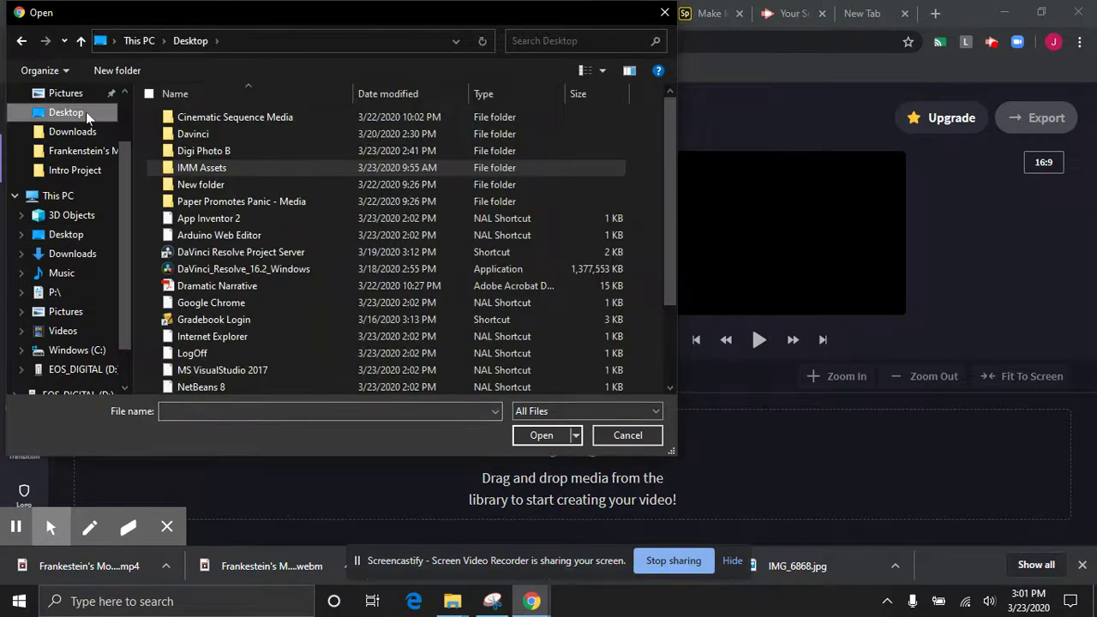
pyautogui.click(243, 120)
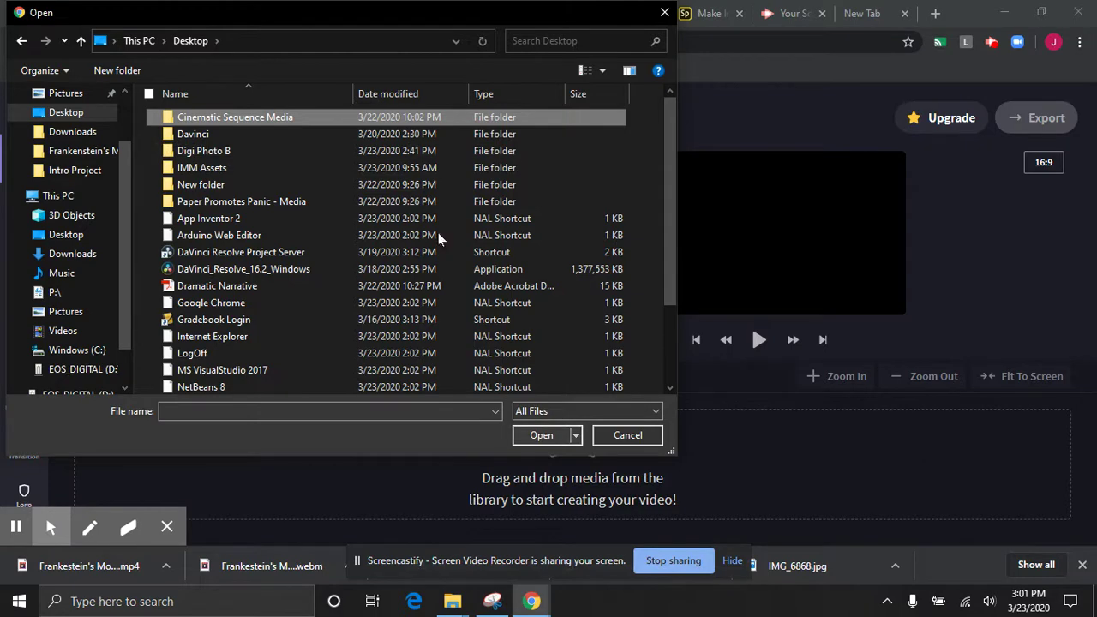
pyautogui.doubleClick(176, 120)
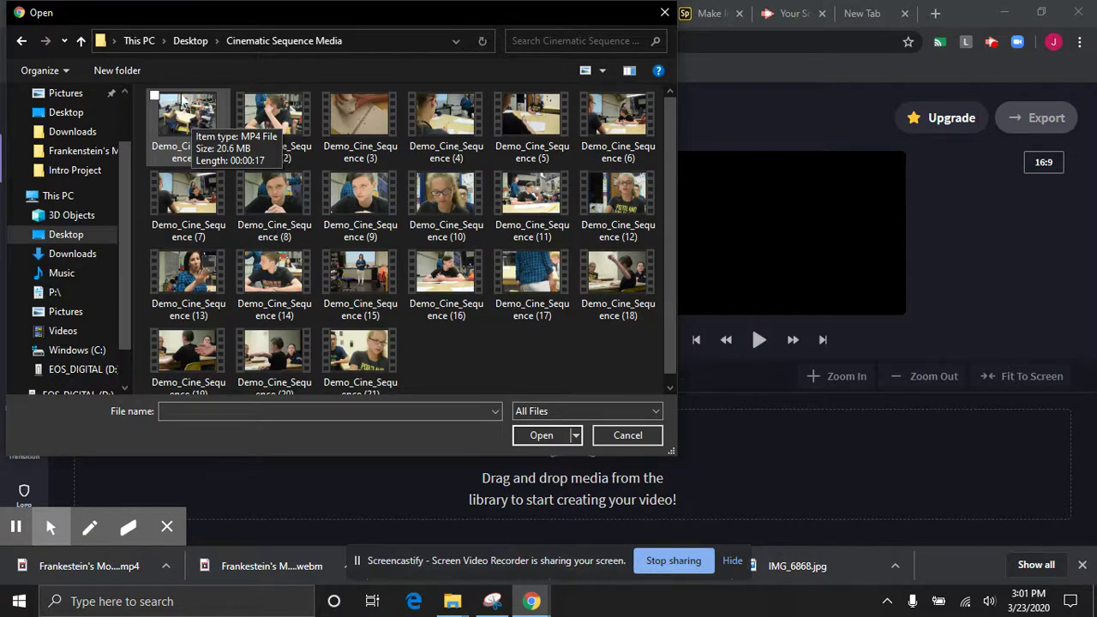
pyautogui.click(182, 102)
pyautogui.keyDown('ctrl'); pyautogui.click(241, 98); pyautogui.keyUp('ctrl')
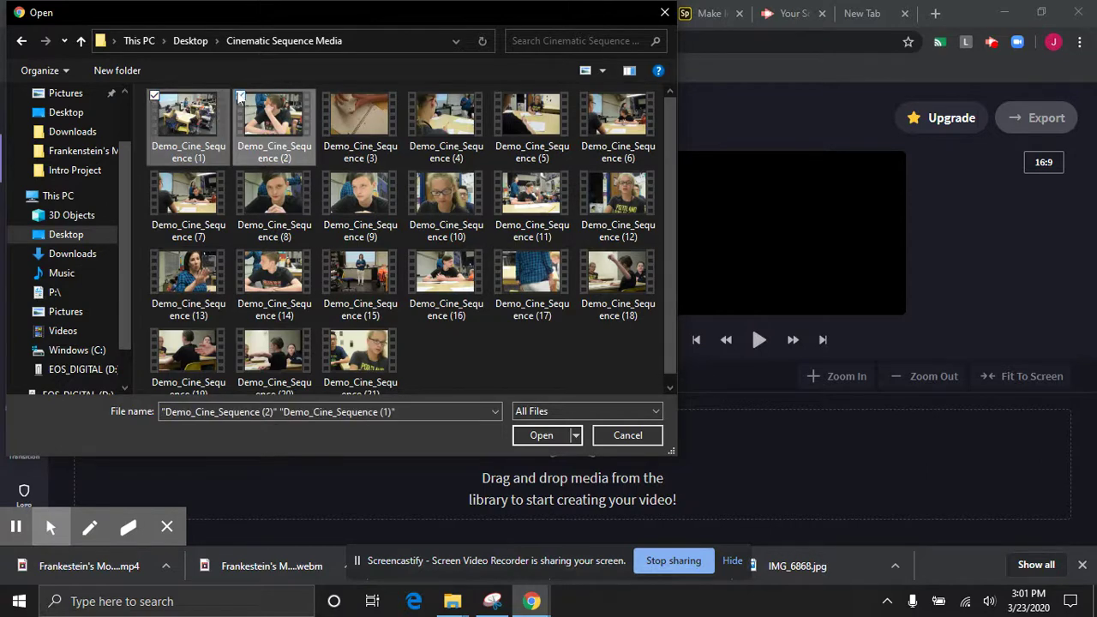
pyautogui.click(326, 98)
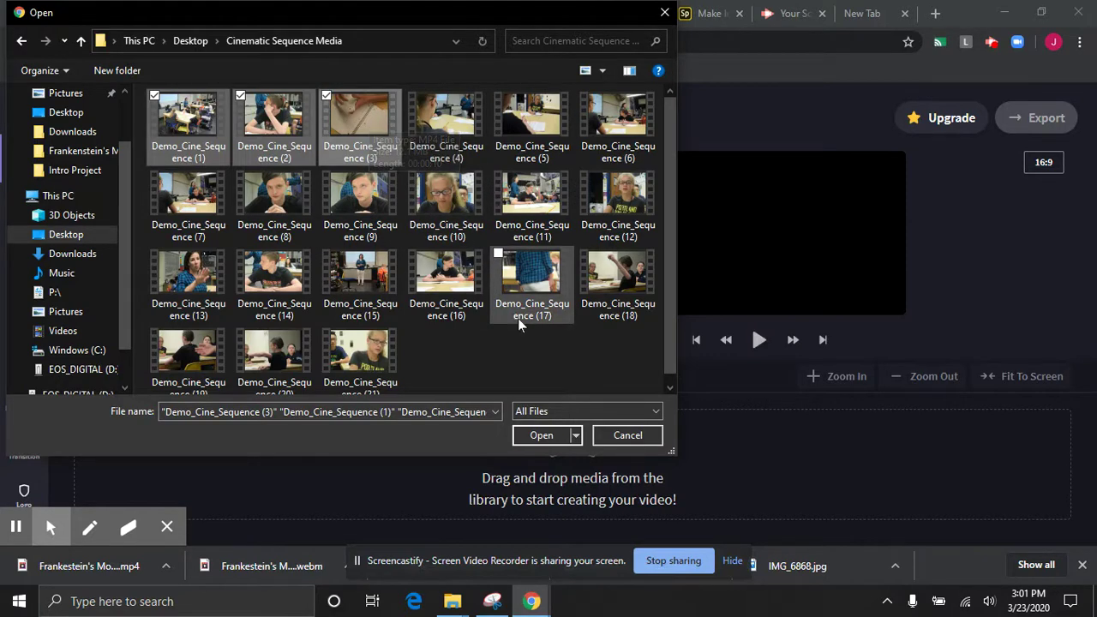
pyautogui.click(538, 436)
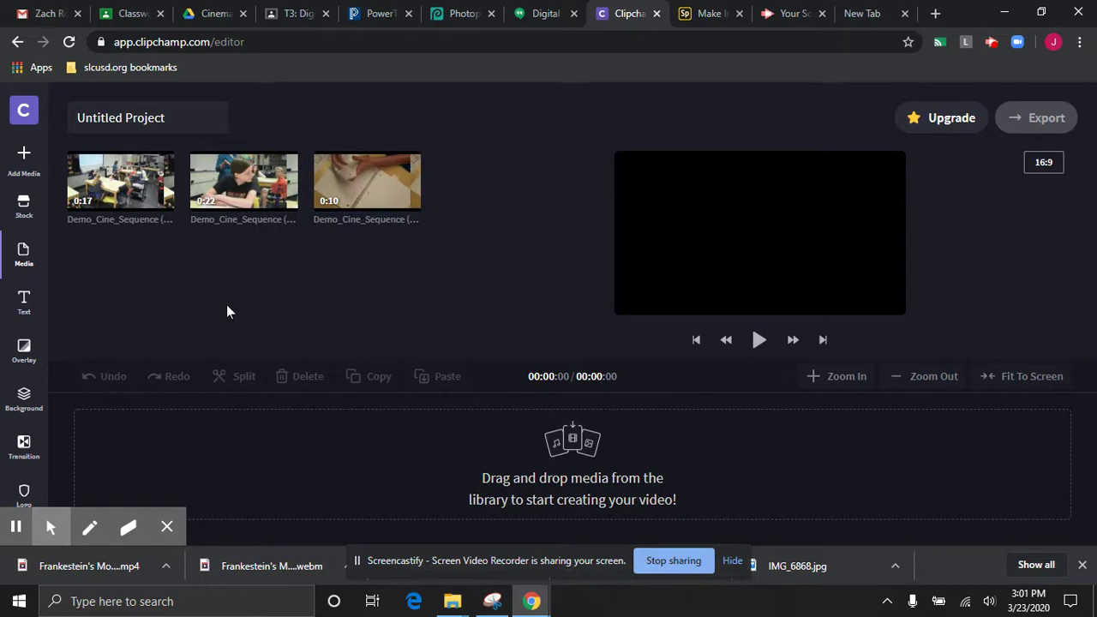
# Place the 0:17 Demo_Cine_Sequence clip on the timeline and preview it.
pyautogui.moveTo(111, 176)
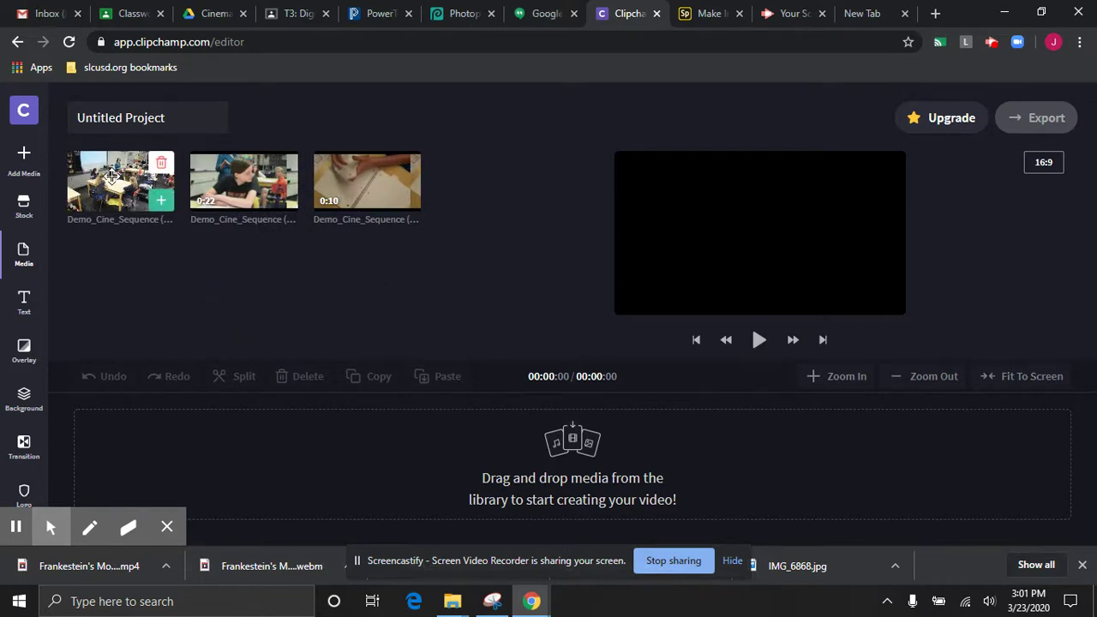
pyautogui.click(110, 176)
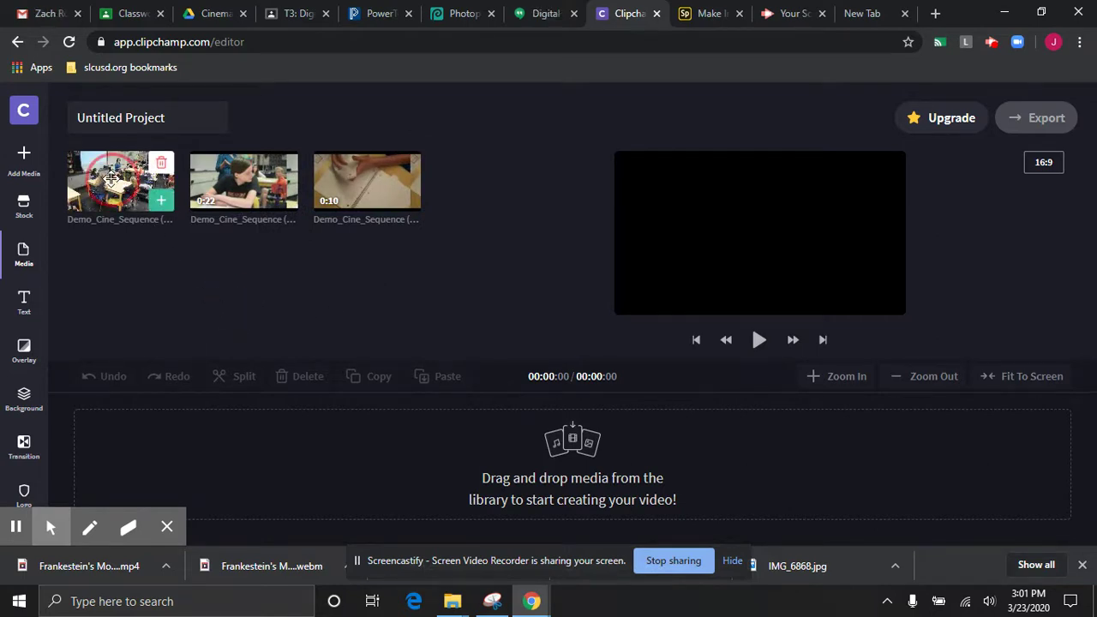
pyautogui.moveTo(111, 176); pyautogui.dragTo(195, 463)
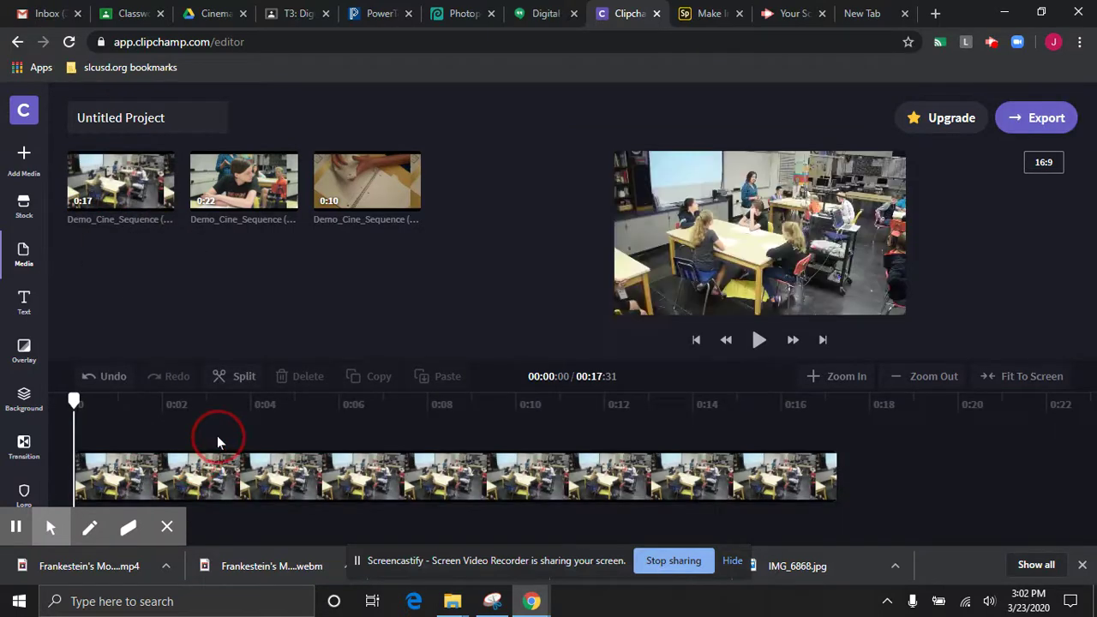
pyautogui.click(758, 340)
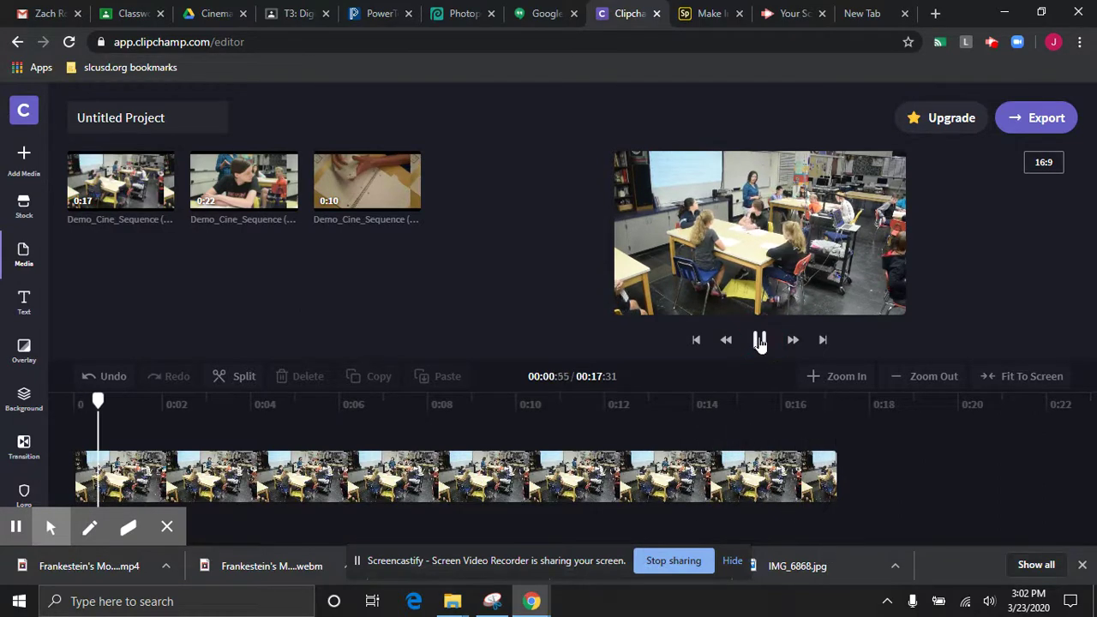
pyautogui.click(759, 340)
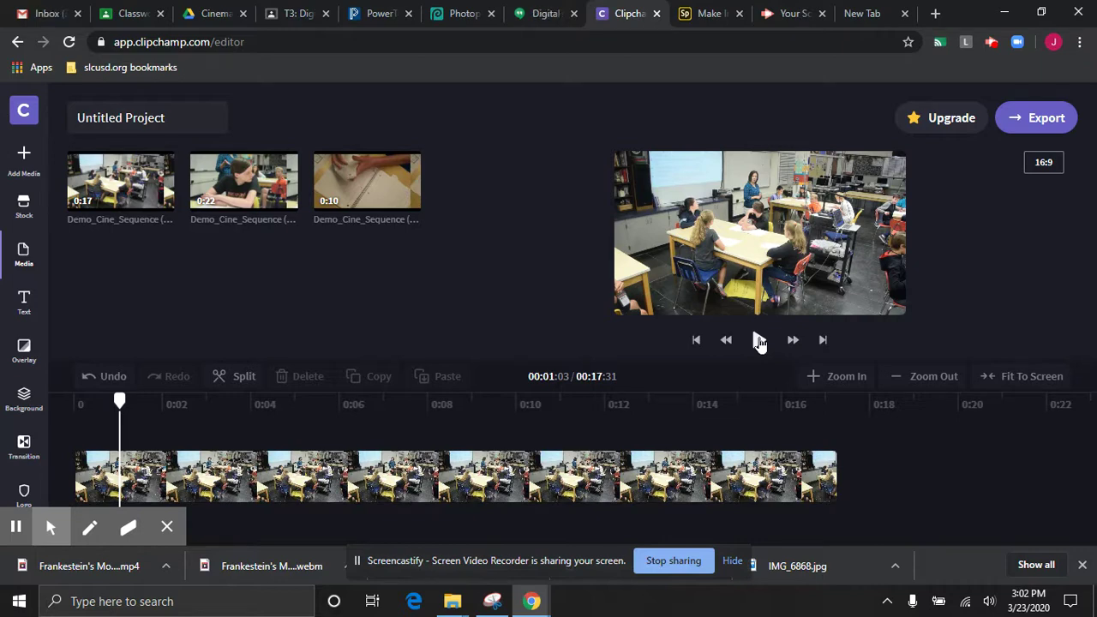
# Split the clip at 00:05:52 and delete the opening piece, leaving an 00:11:79 timeline.
pyautogui.click(759, 341)
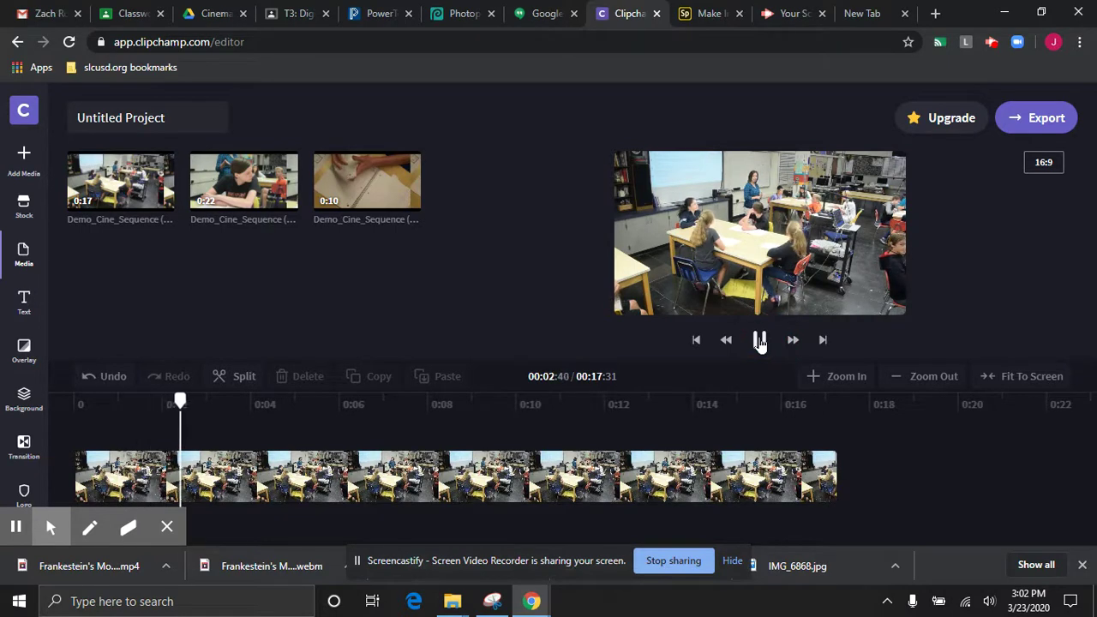
pyautogui.click(759, 341)
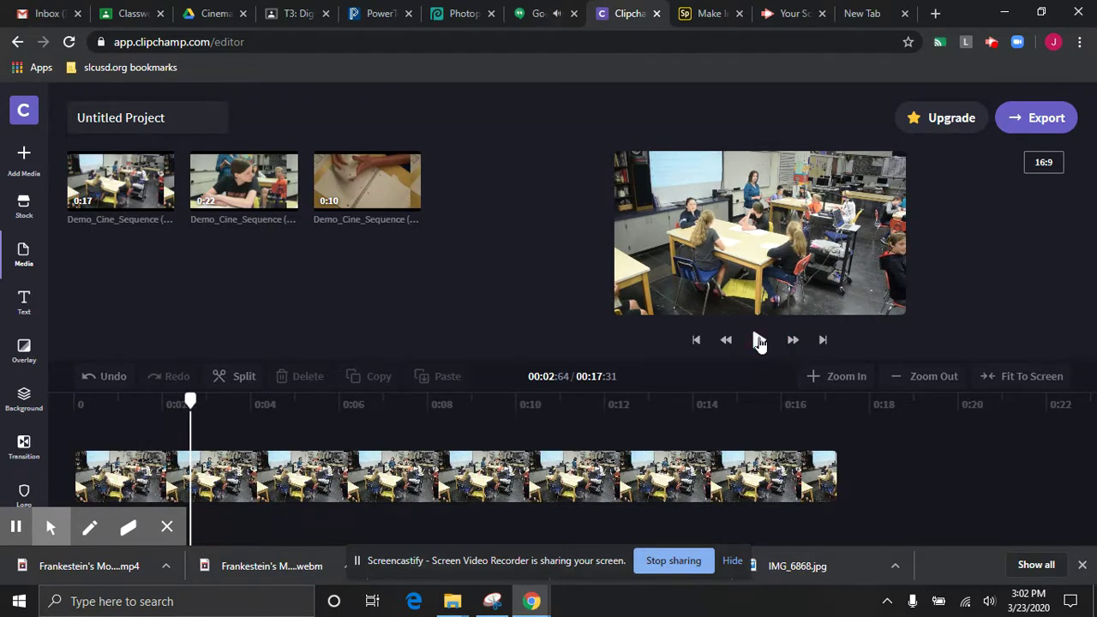
pyautogui.click(759, 341)
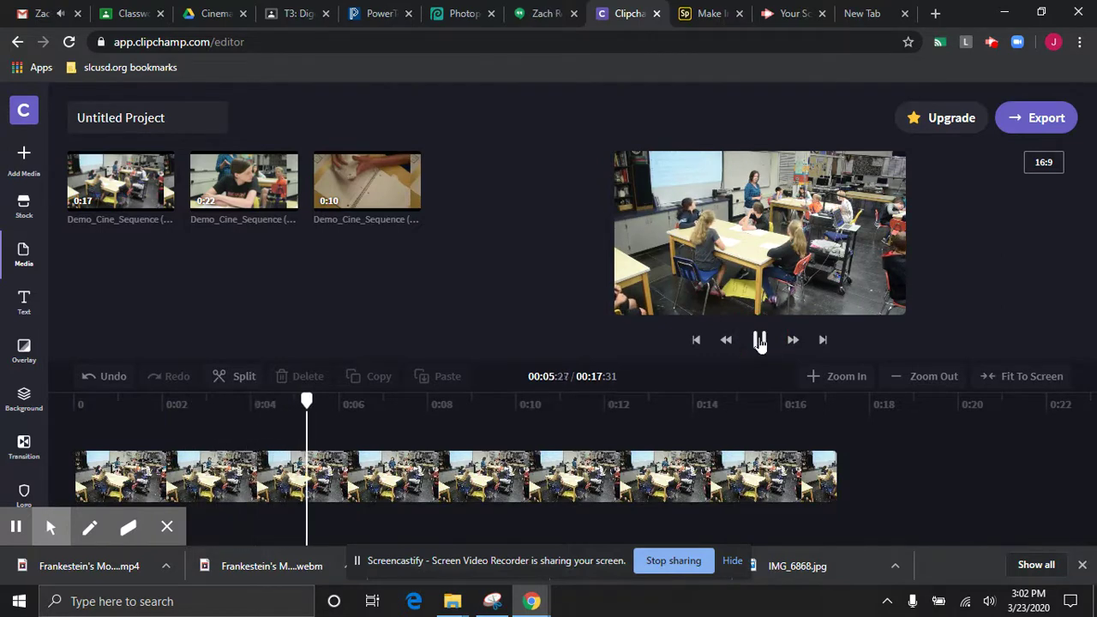
pyautogui.click(760, 341)
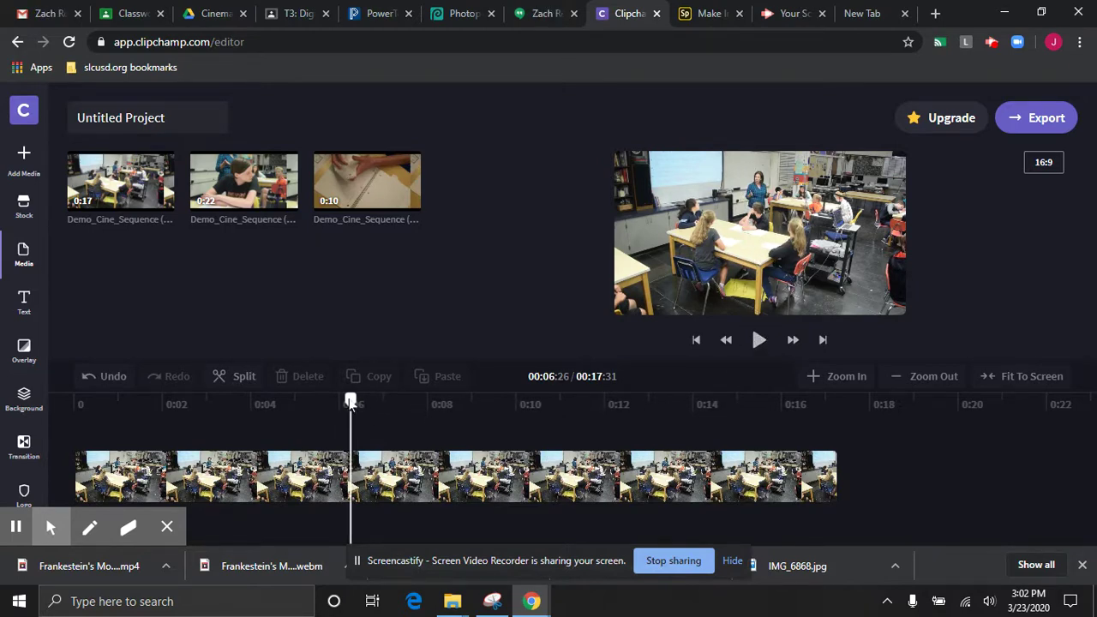
pyautogui.moveTo(351, 403); pyautogui.dragTo(319, 421)
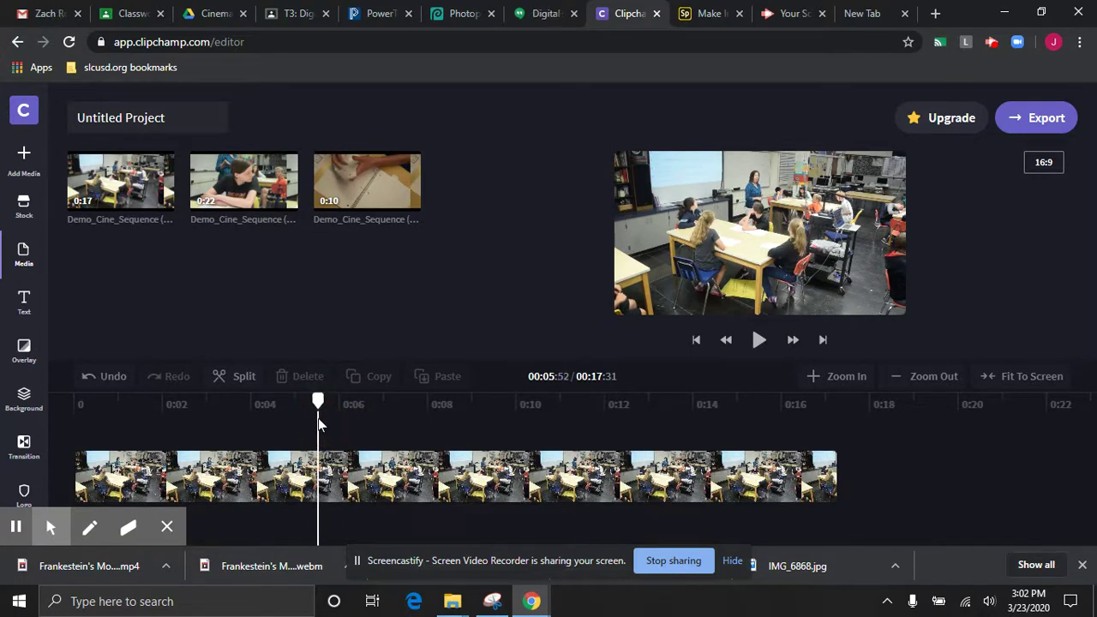
pyautogui.click(231, 376)
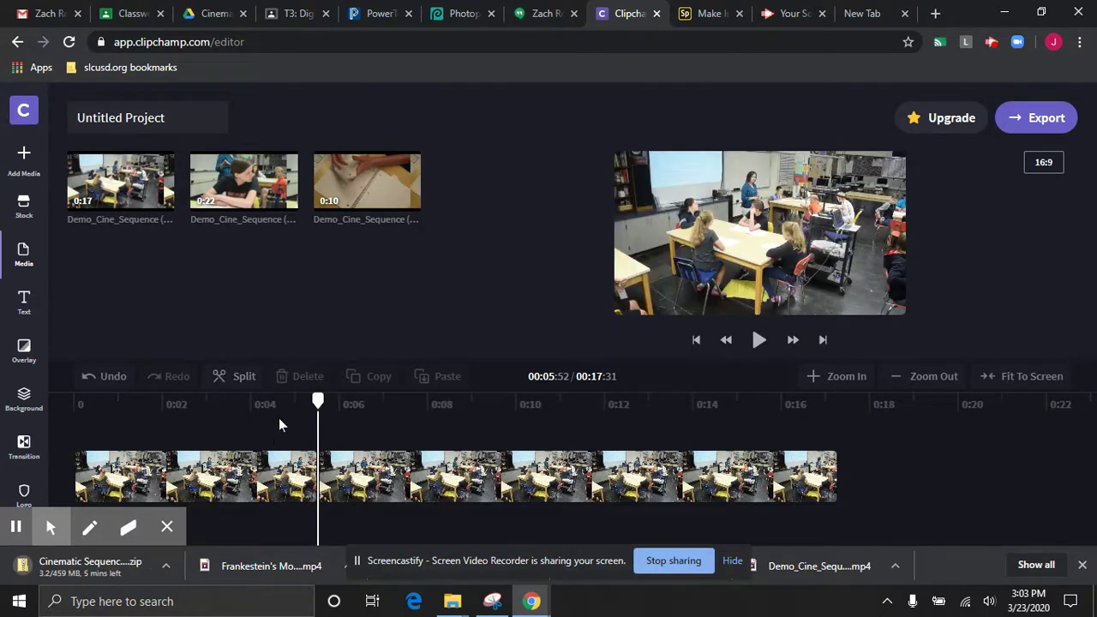
pyautogui.click(265, 465)
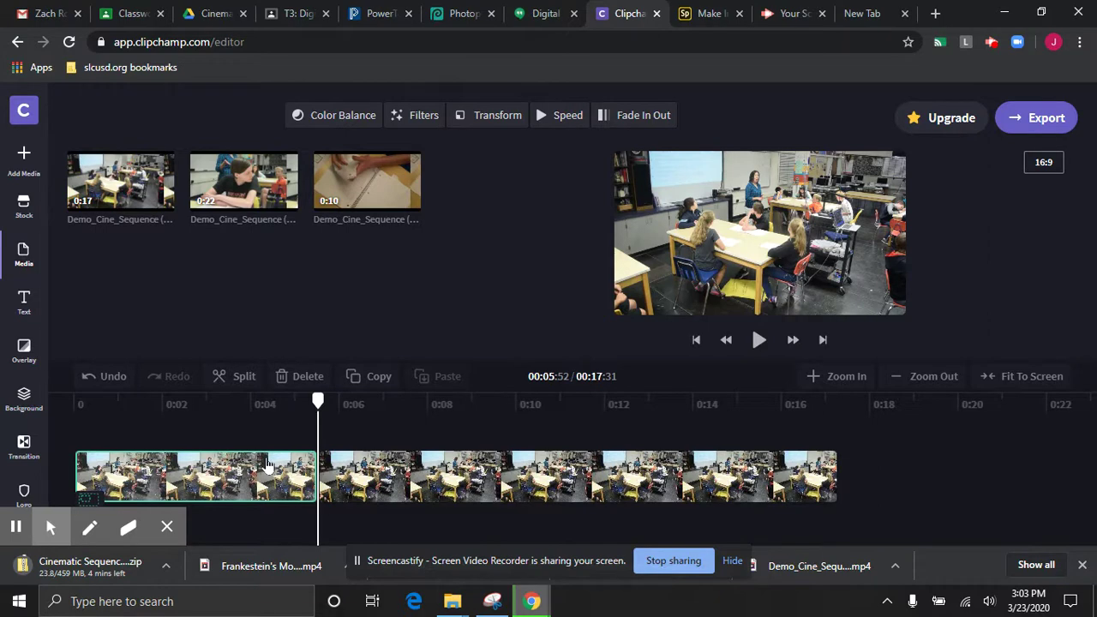
pyautogui.click(291, 377)
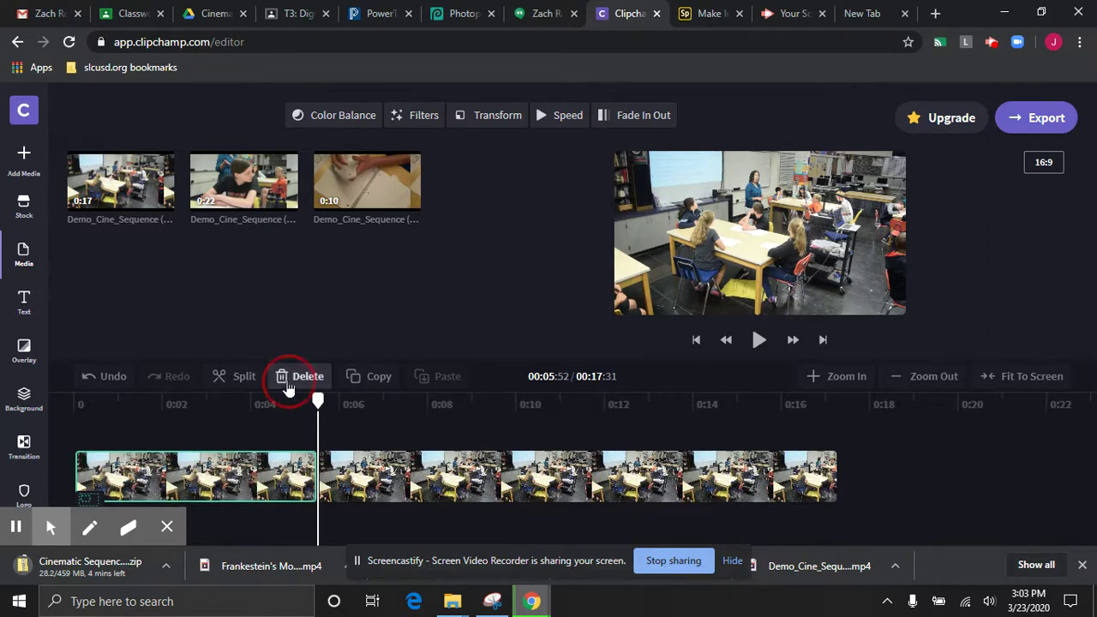
pyautogui.moveTo(320, 400); pyautogui.dragTo(51, 406)
# Split the classroom clip at 00:05:67 and delete the later piece.
pyautogui.press('space')
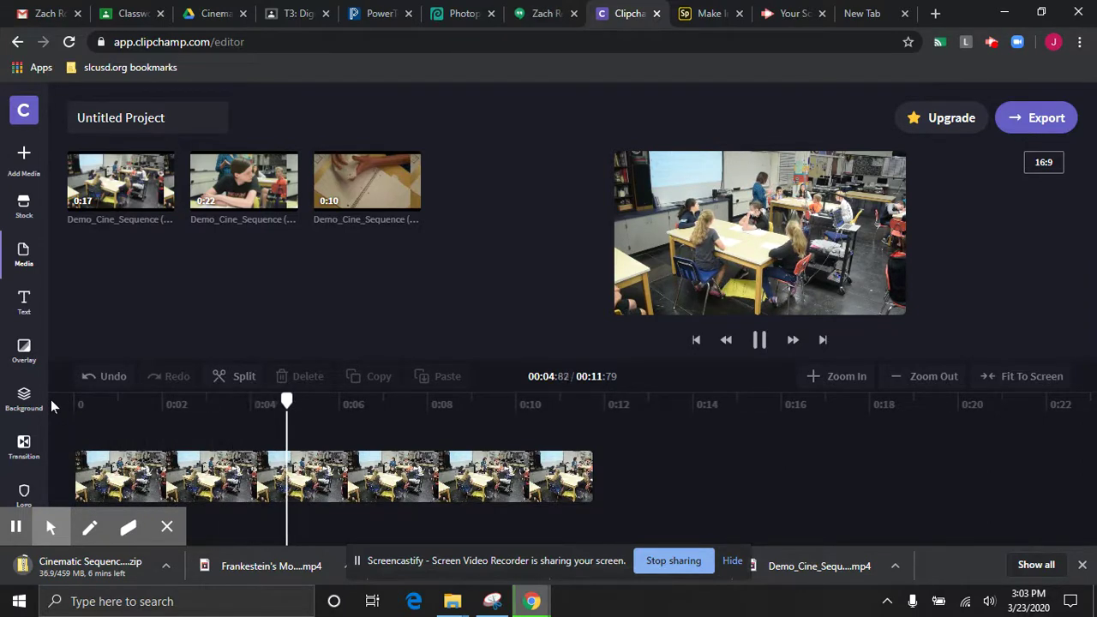
pyautogui.press('space')
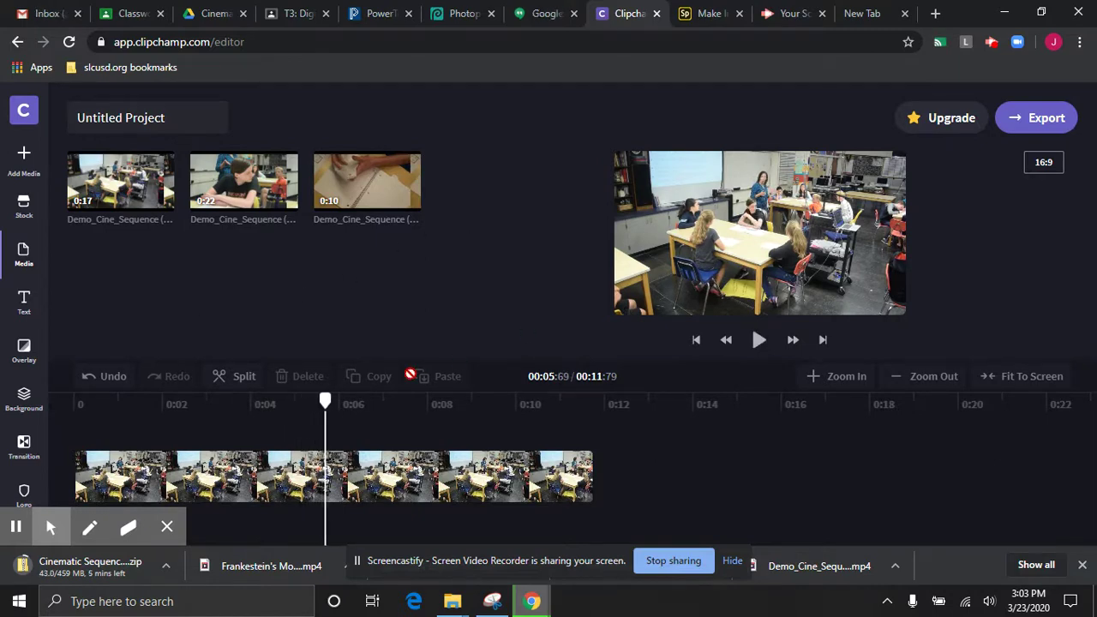
pyautogui.moveTo(326, 403); pyautogui.dragTo(284, 407)
pyautogui.press('space')
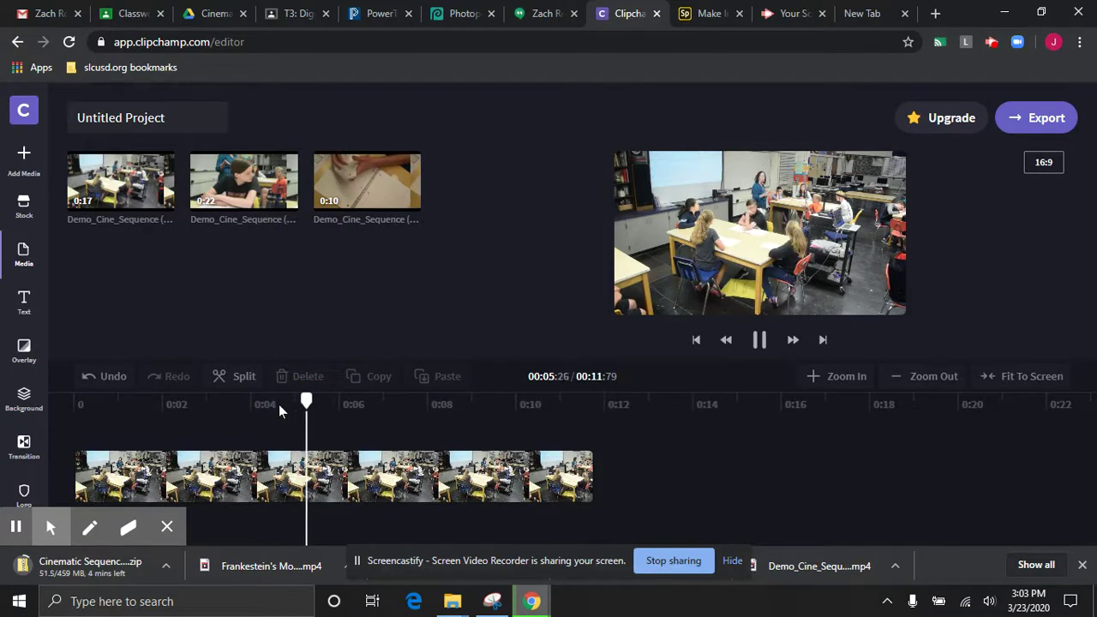
pyautogui.press('space')
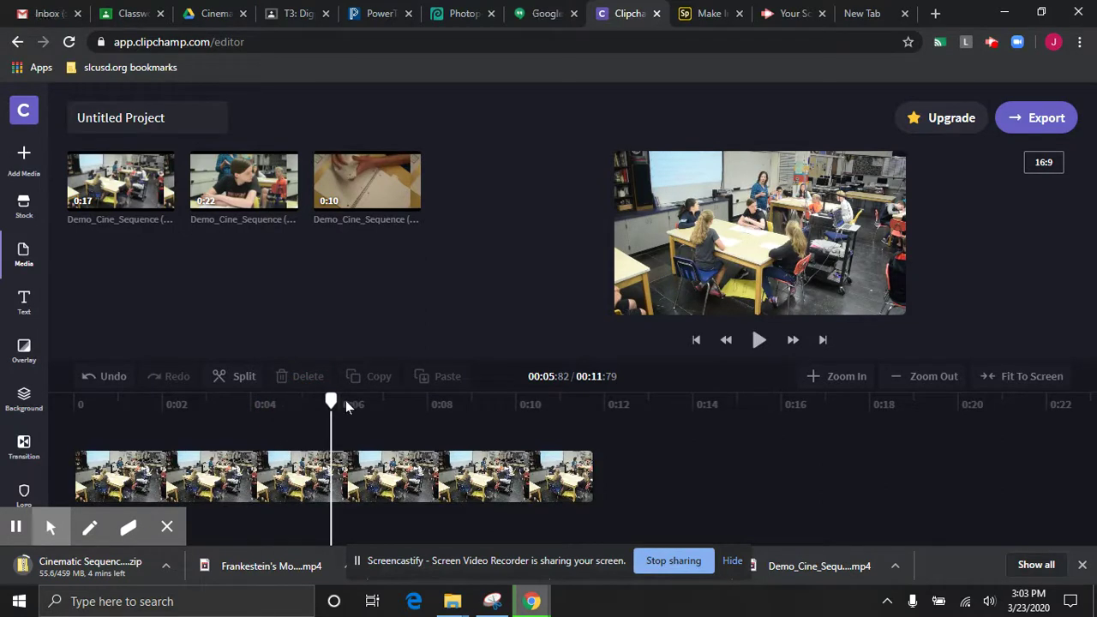
pyautogui.moveTo(331, 403); pyautogui.dragTo(324, 405)
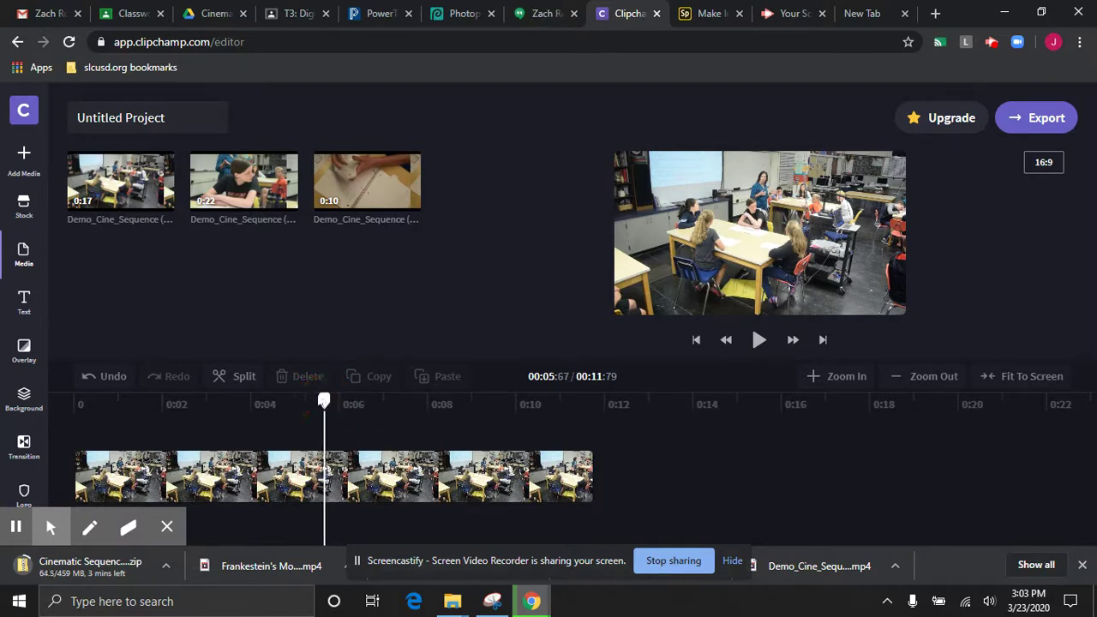
pyautogui.click(229, 382)
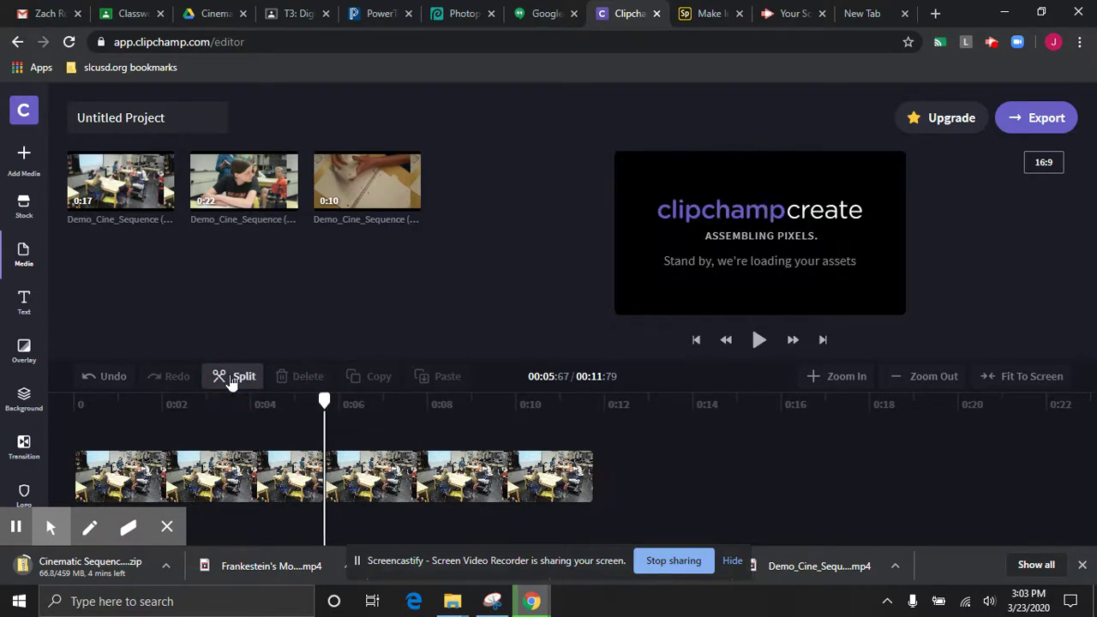
pyautogui.click(395, 484)
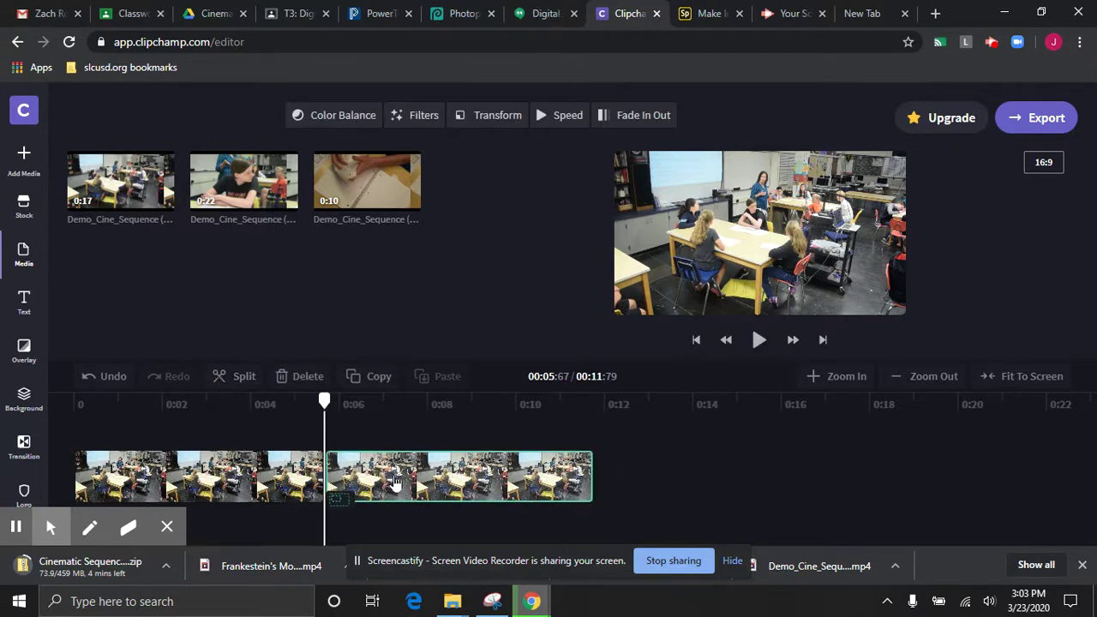
pyautogui.press('Delete')
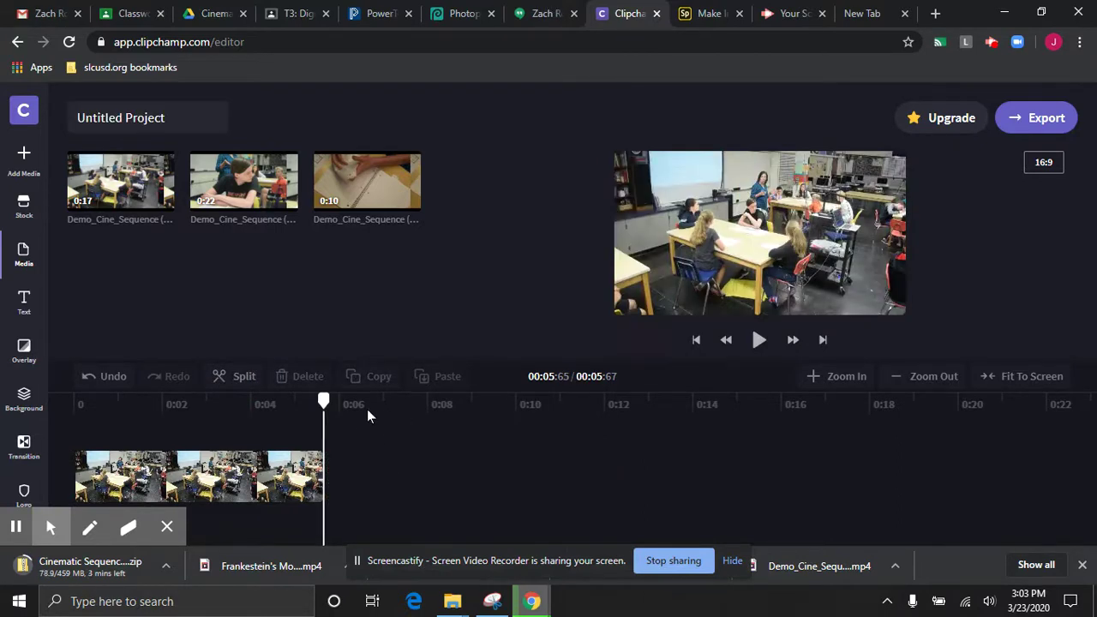
pyautogui.moveTo(252, 211)
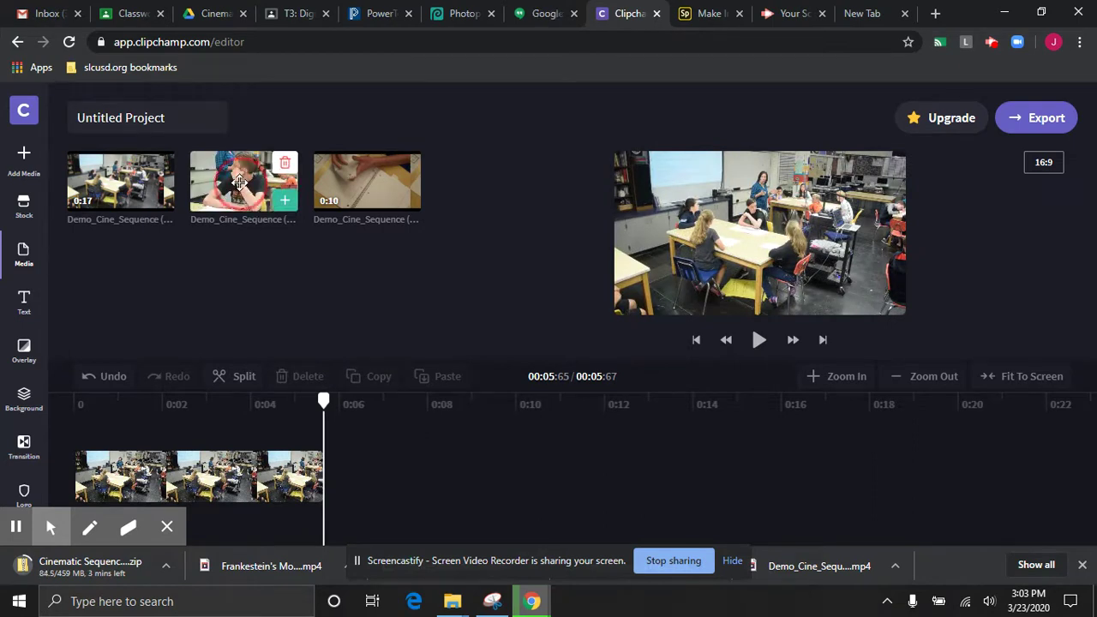
# Add the 0:22 student-at-desk clip after the classroom clip and play across the join.
pyautogui.moveTo(239, 183); pyautogui.dragTo(396, 500)
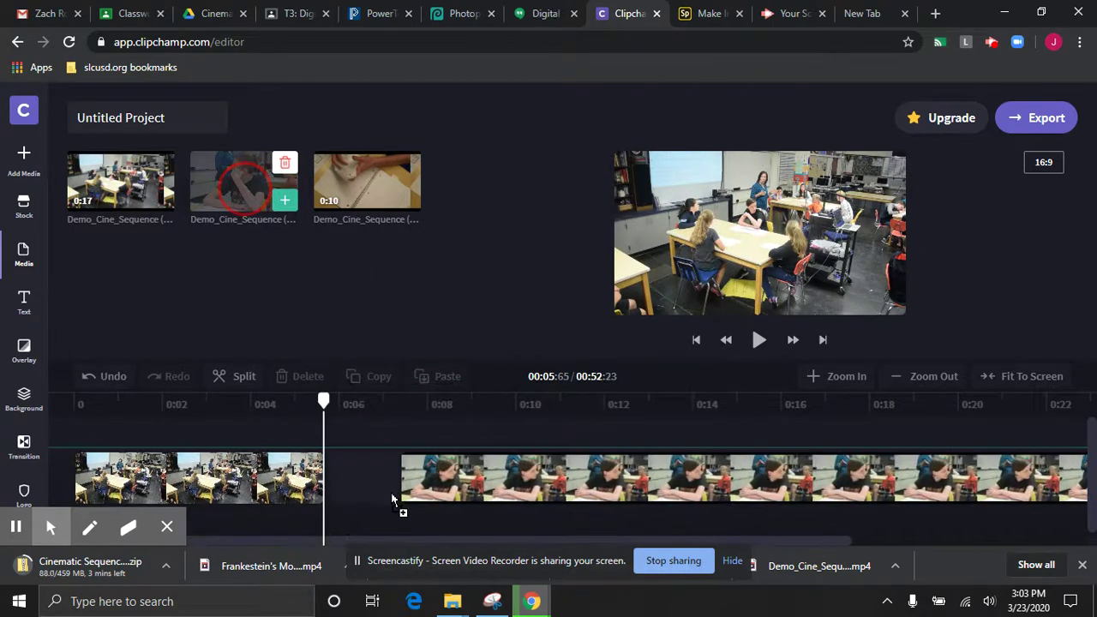
pyautogui.click(322, 400)
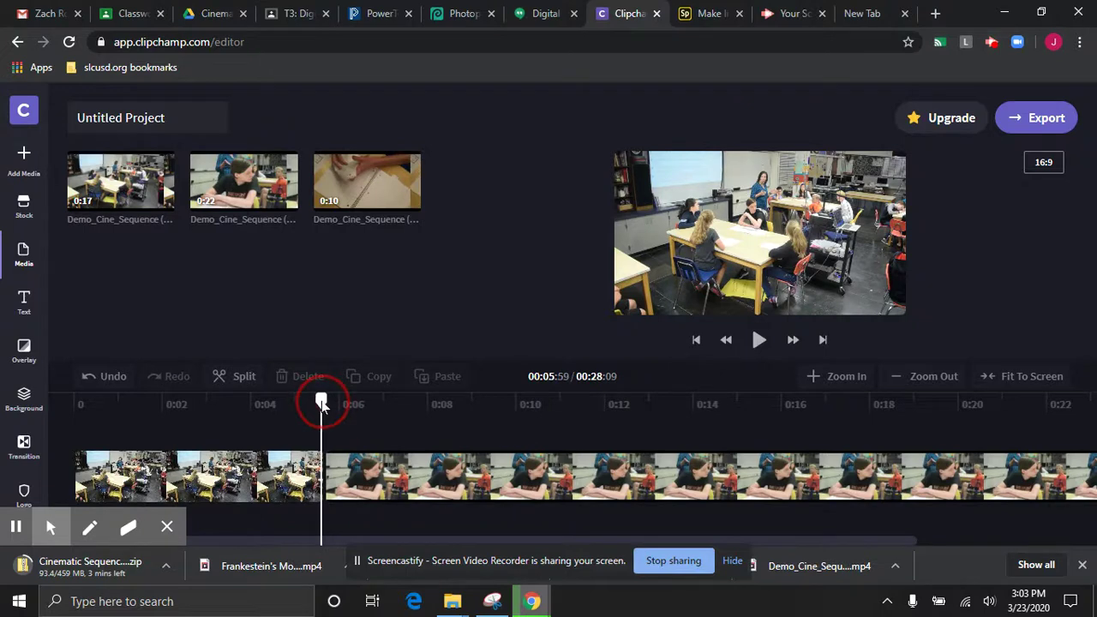
pyautogui.press('space')
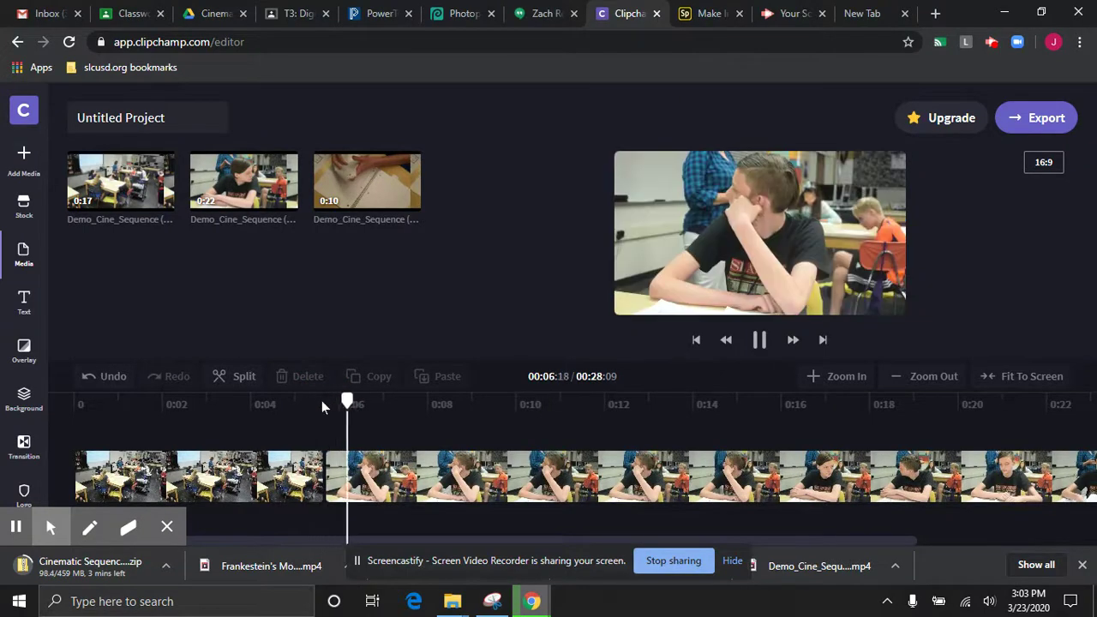
pyautogui.press('space')
pyautogui.click(266, 400)
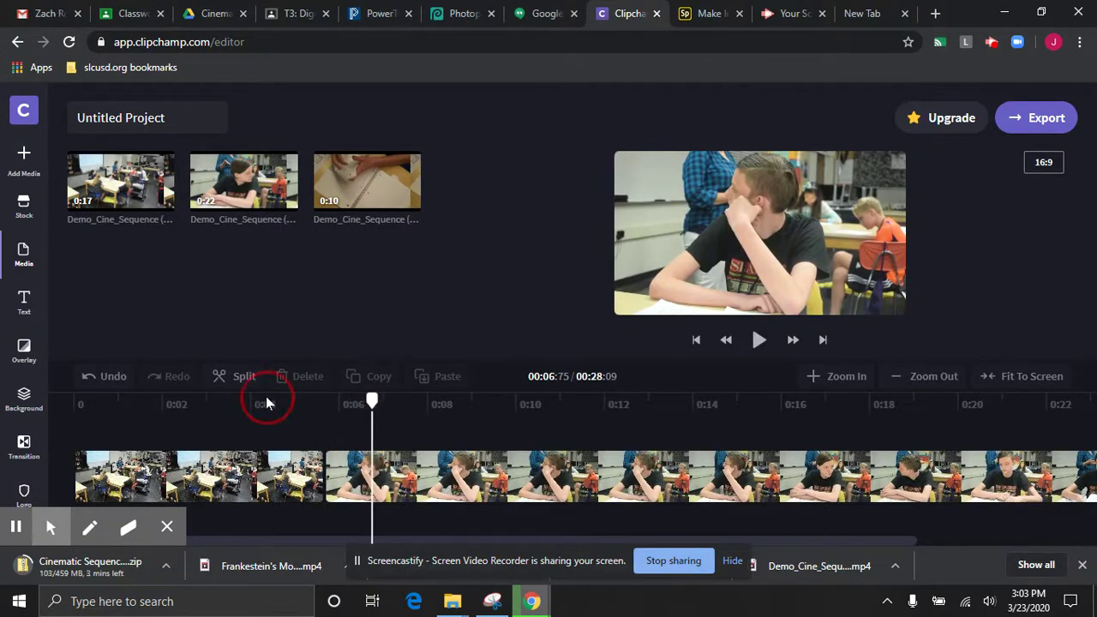
pyautogui.click(324, 400)
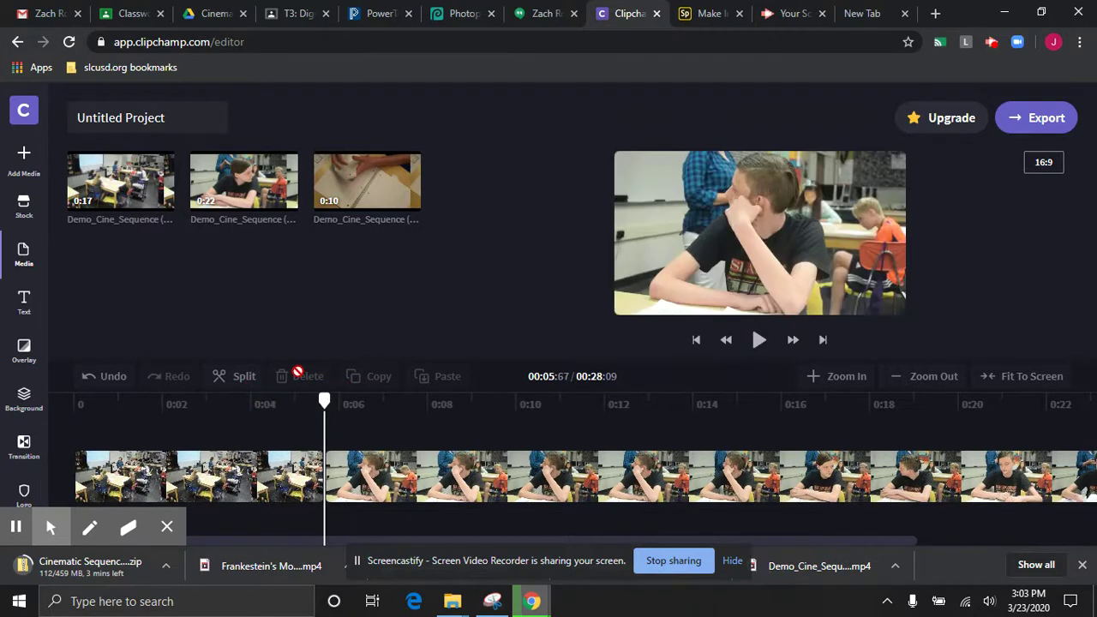
pyautogui.click(302, 401)
pyautogui.press('space')
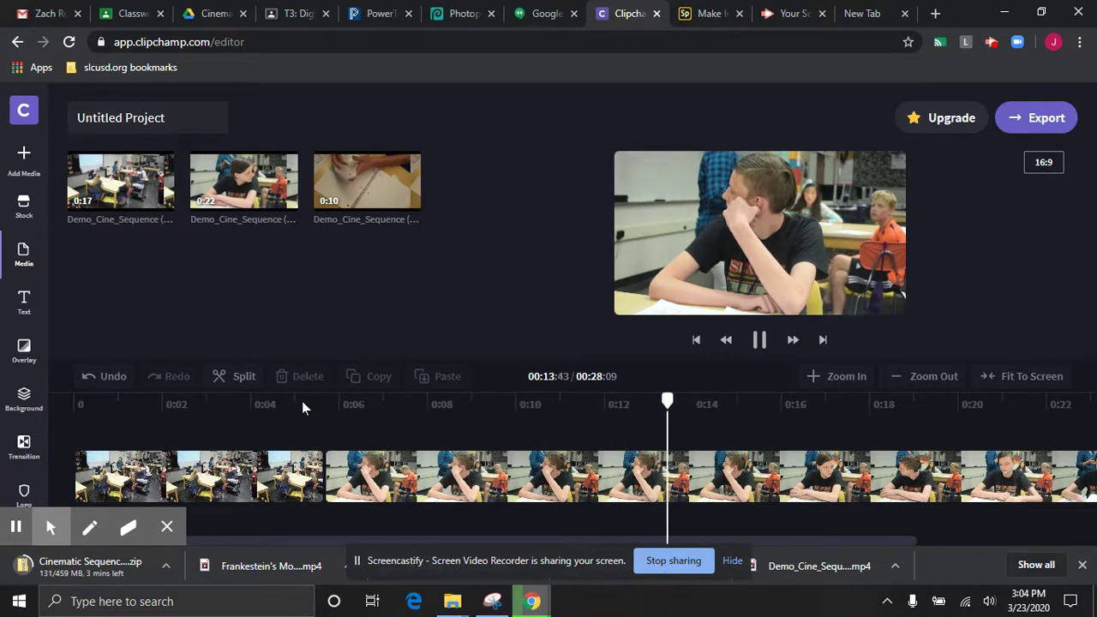
# Split the student clip at the action moment and delete its middle piece.
pyautogui.press('space')
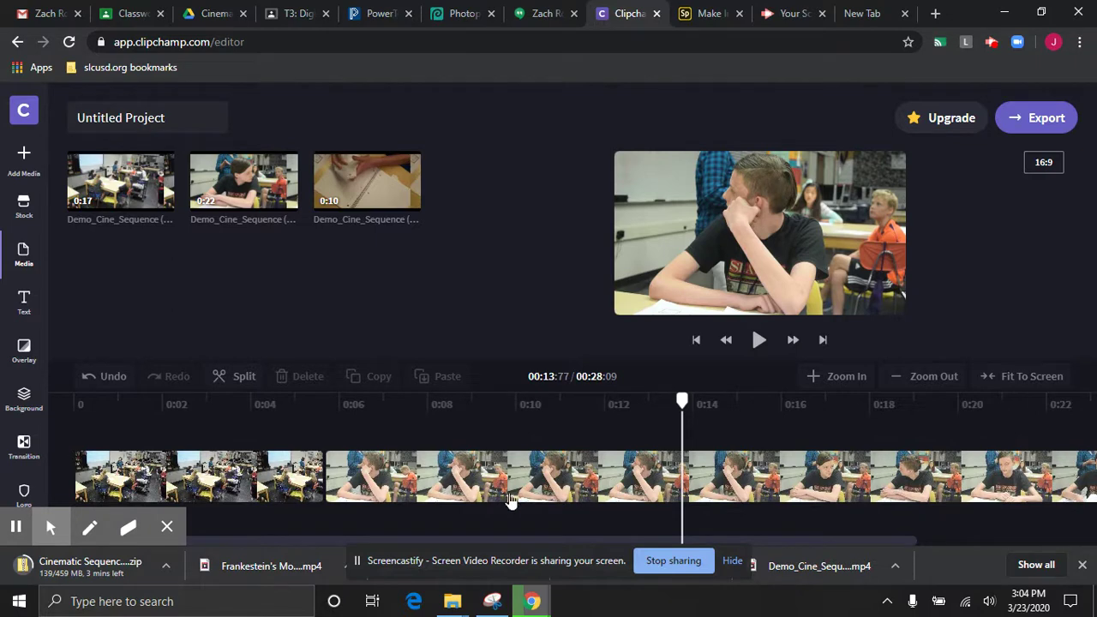
pyautogui.press('space')
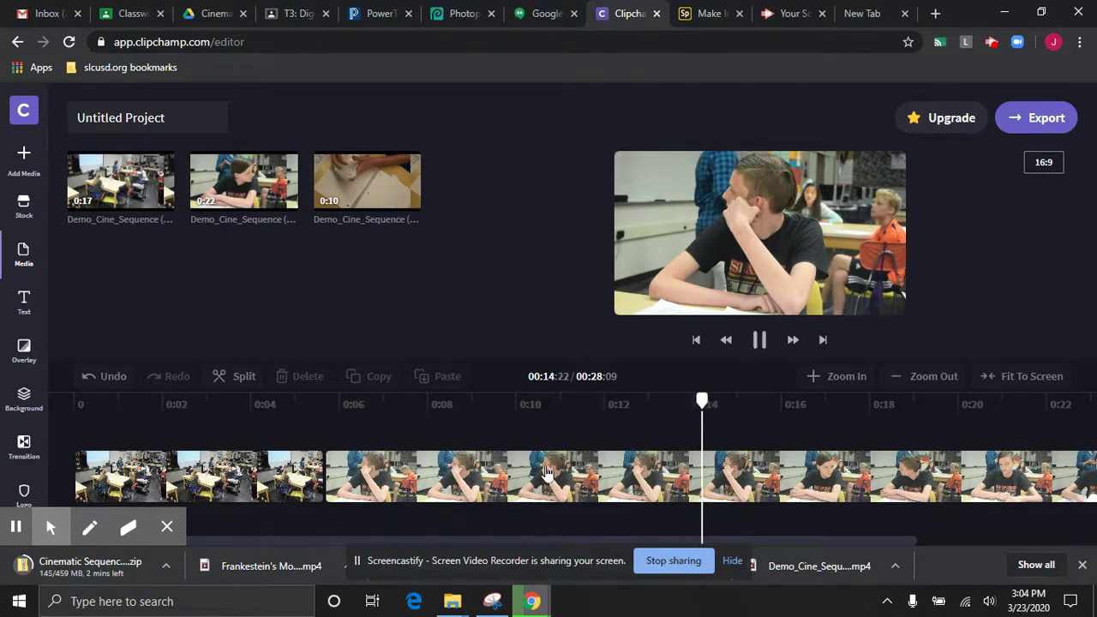
pyautogui.press('space')
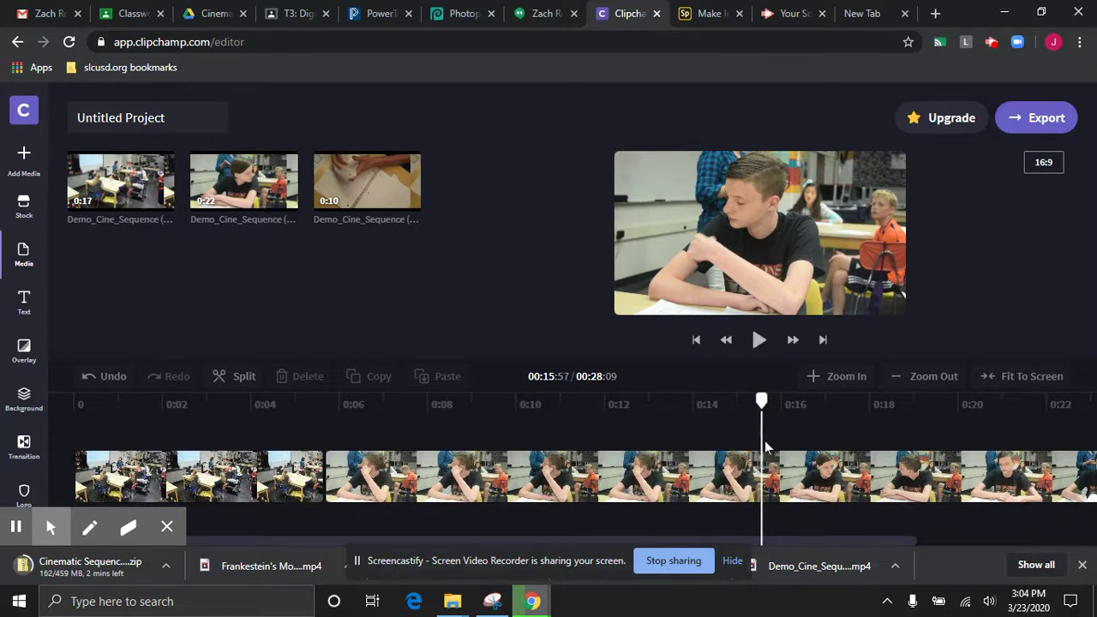
pyautogui.click(306, 403)
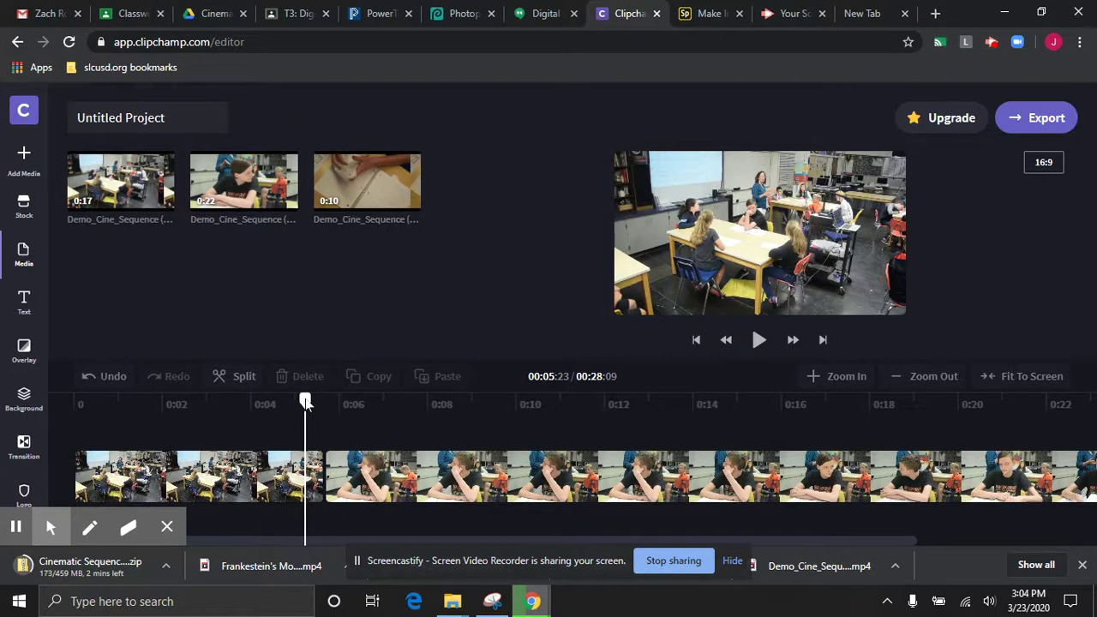
pyautogui.press('space')
pyautogui.press('space')
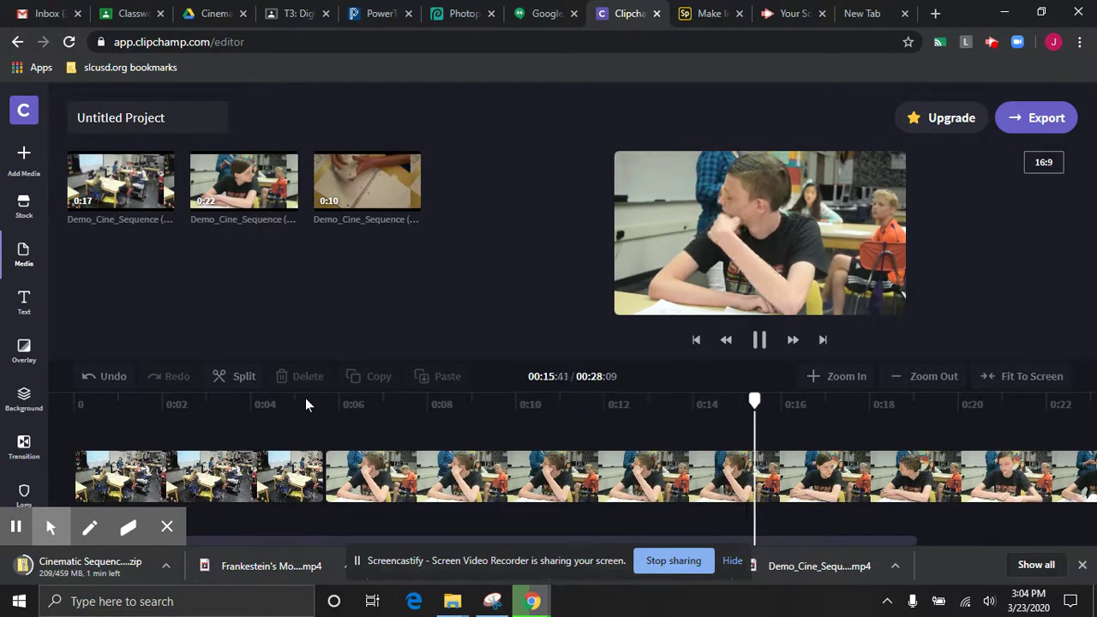
pyautogui.press('space')
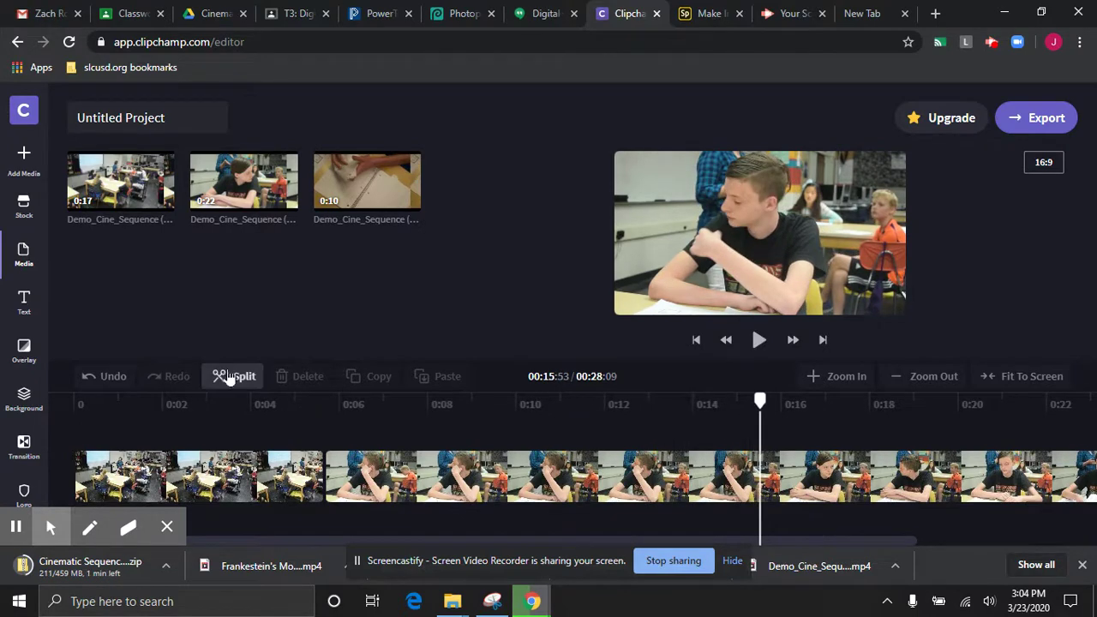
pyautogui.click(232, 375)
pyautogui.click(486, 472)
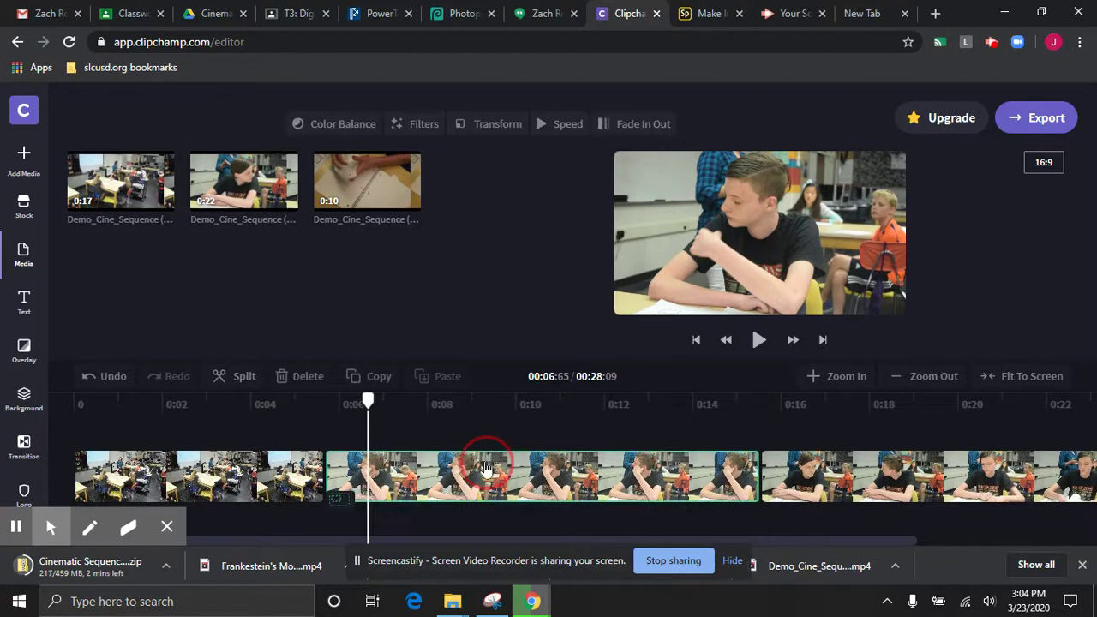
pyautogui.press('Delete')
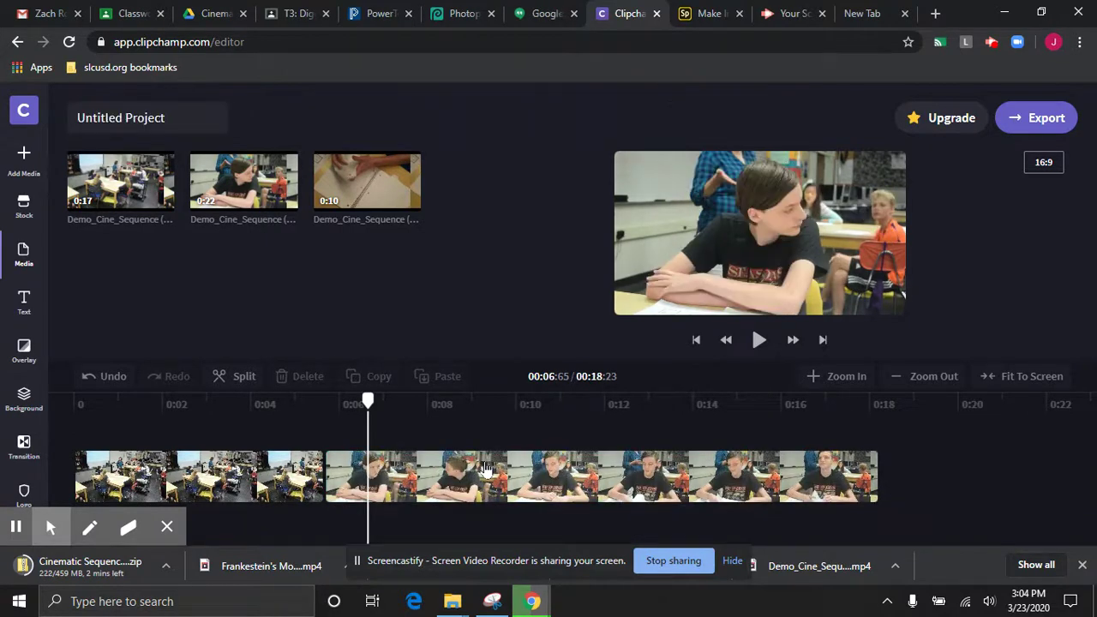
# Play back through the new cut on action to check it.
pyautogui.click(223, 400)
pyautogui.press('space')
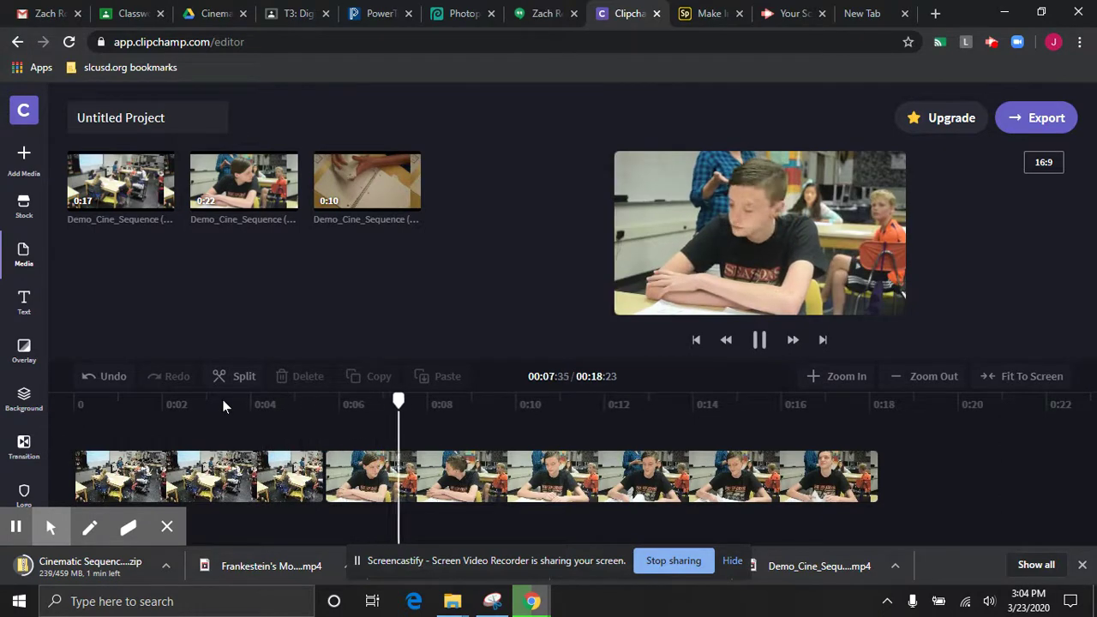
pyautogui.press('space')
pyautogui.click(227, 401)
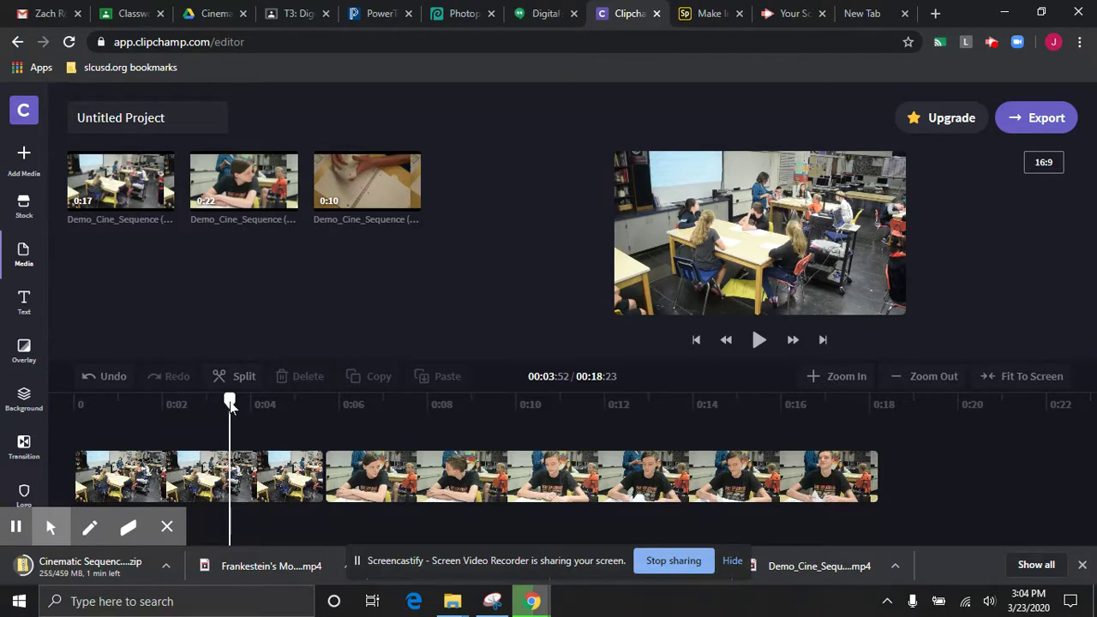
pyautogui.press('space')
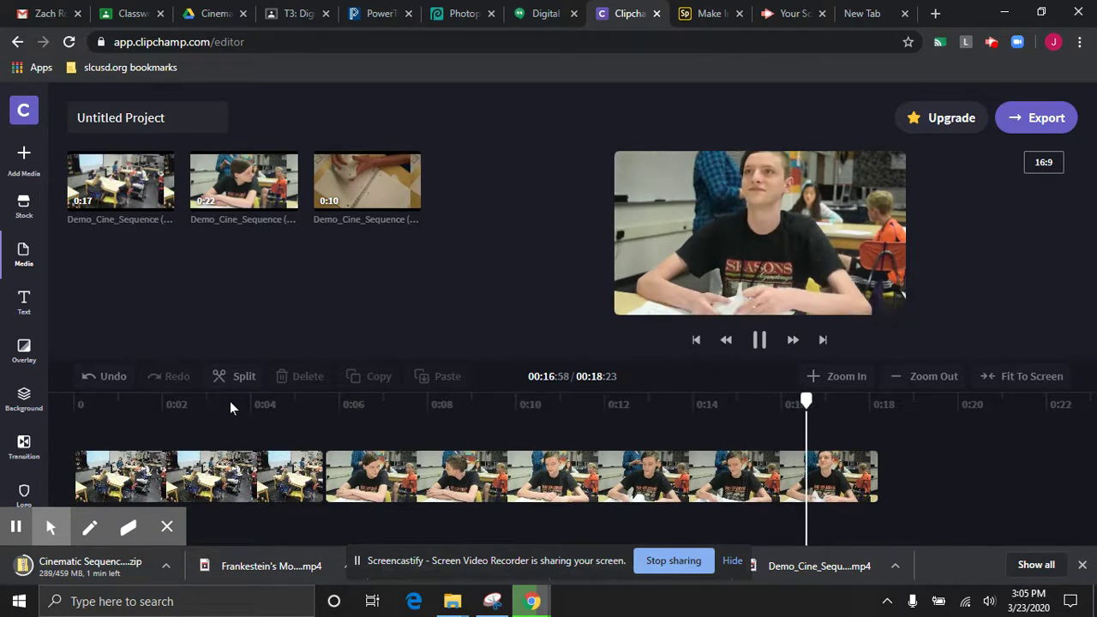
pyautogui.press('space')
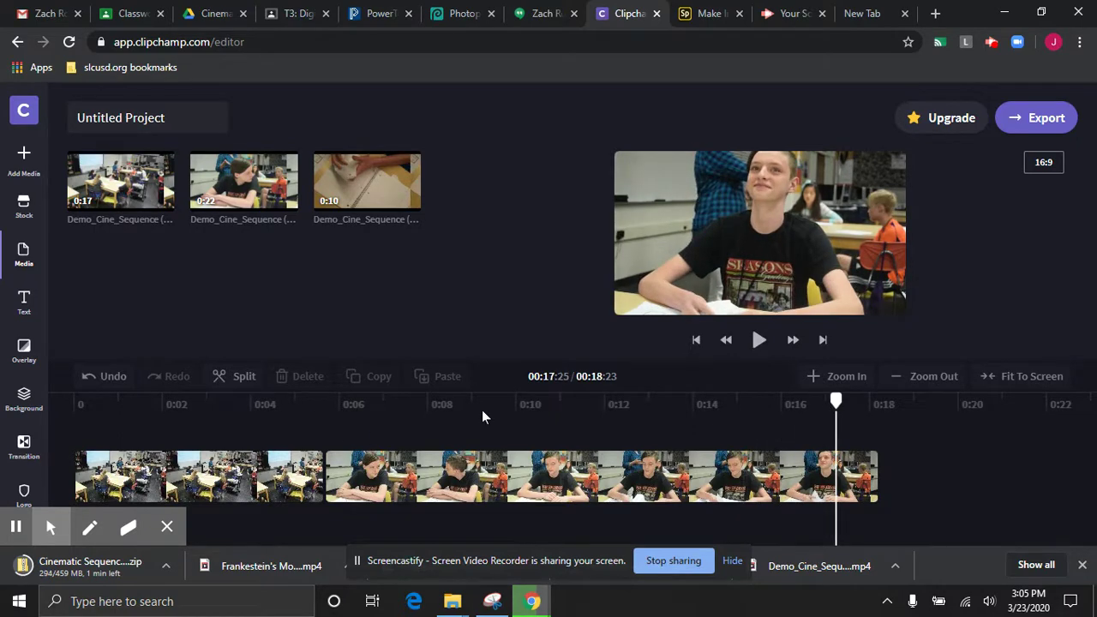
# Split the student clip at 00:12:34 and delete the piece after it.
pyautogui.click(458, 401)
pyautogui.press('space')
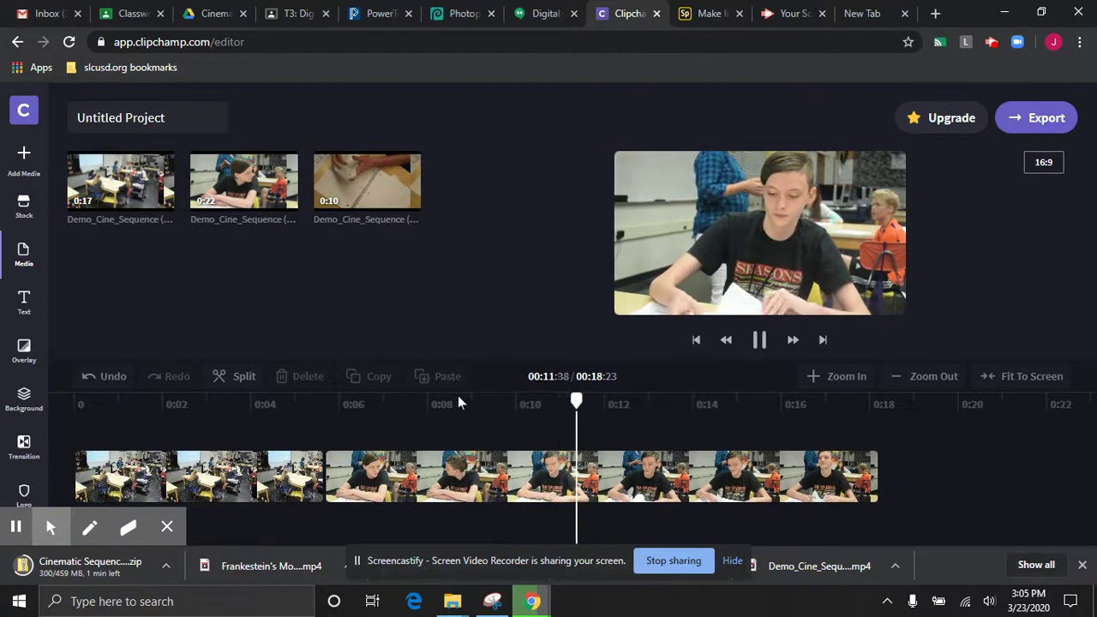
pyautogui.press('space')
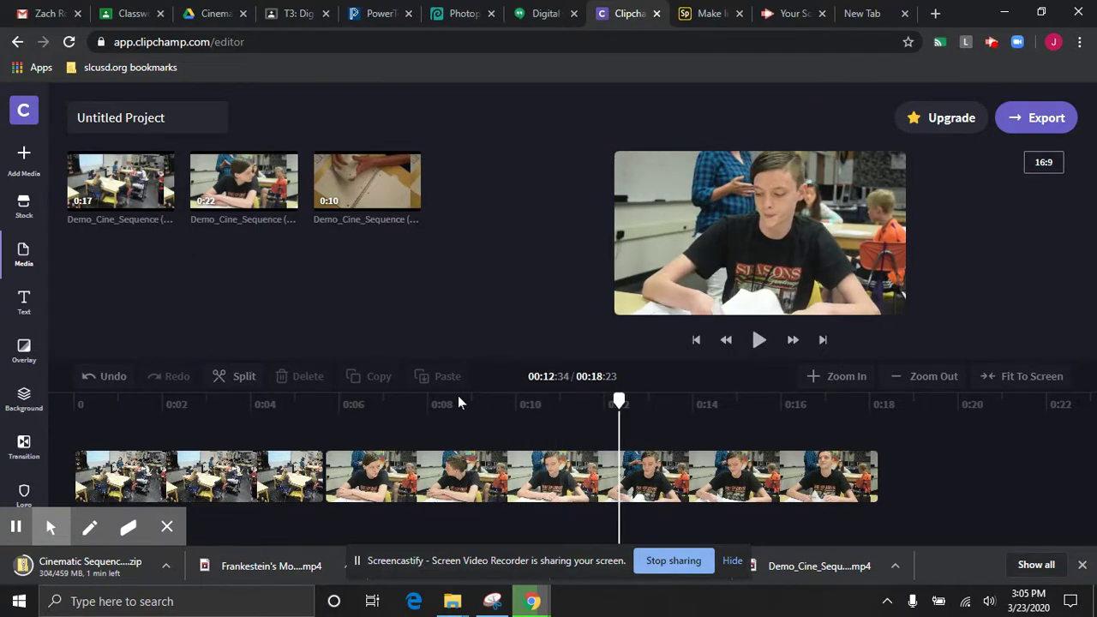
pyautogui.click(253, 384)
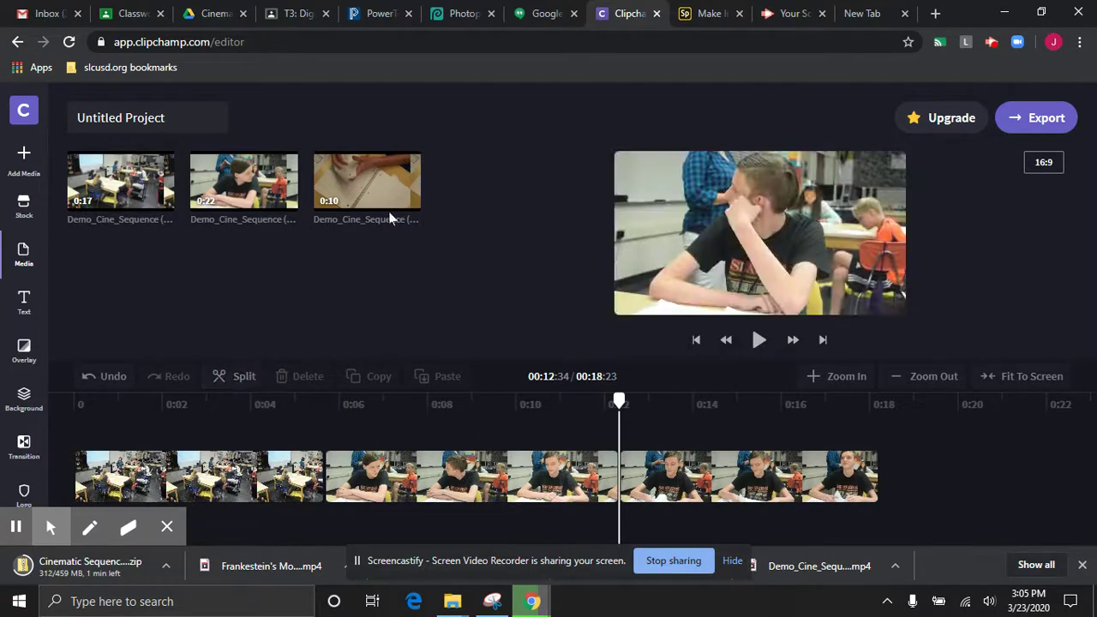
pyautogui.moveTo(371, 187)
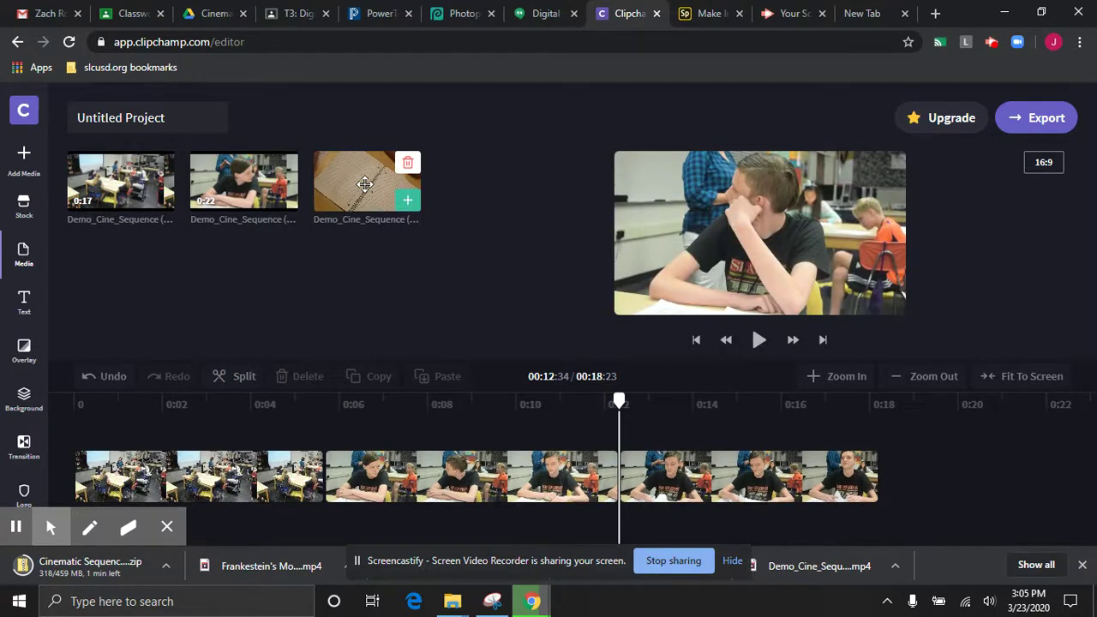
pyautogui.moveTo(365, 184)
pyautogui.mouseDown()
pyautogui.moveTo(438, 246)
pyautogui.moveTo(385, 212)
pyautogui.moveTo(377, 193)
pyautogui.mouseUp()
pyautogui.click(713, 467)
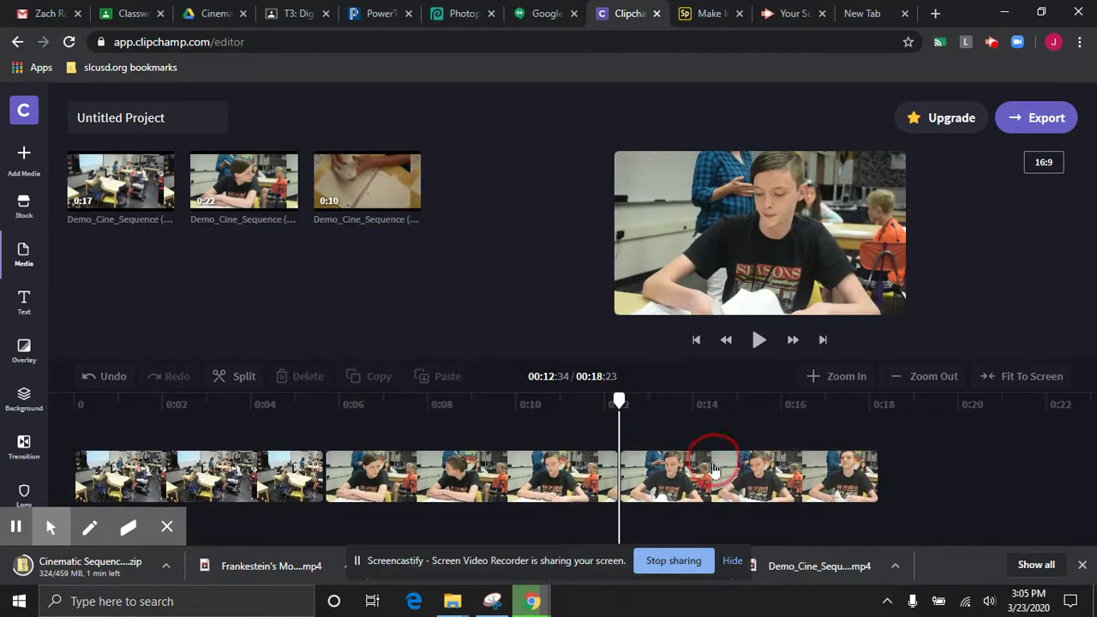
pyautogui.press('Delete')
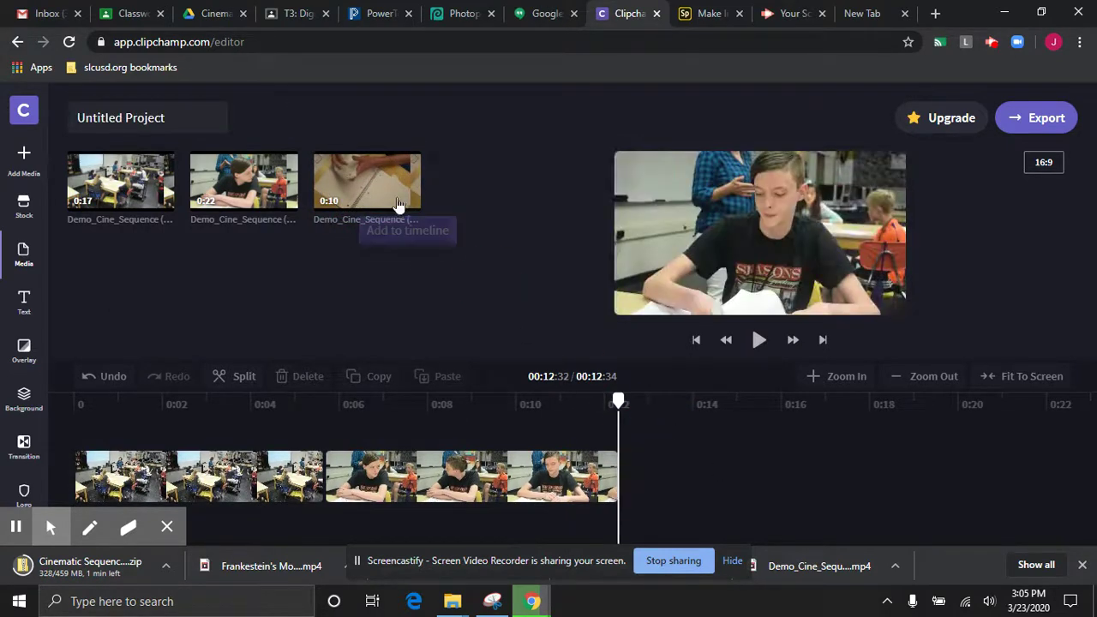
pyautogui.click(376, 185)
# Place the notebook clip right after the boy clip and play across the new join.
pyautogui.moveTo(375, 185); pyautogui.dragTo(628, 473)
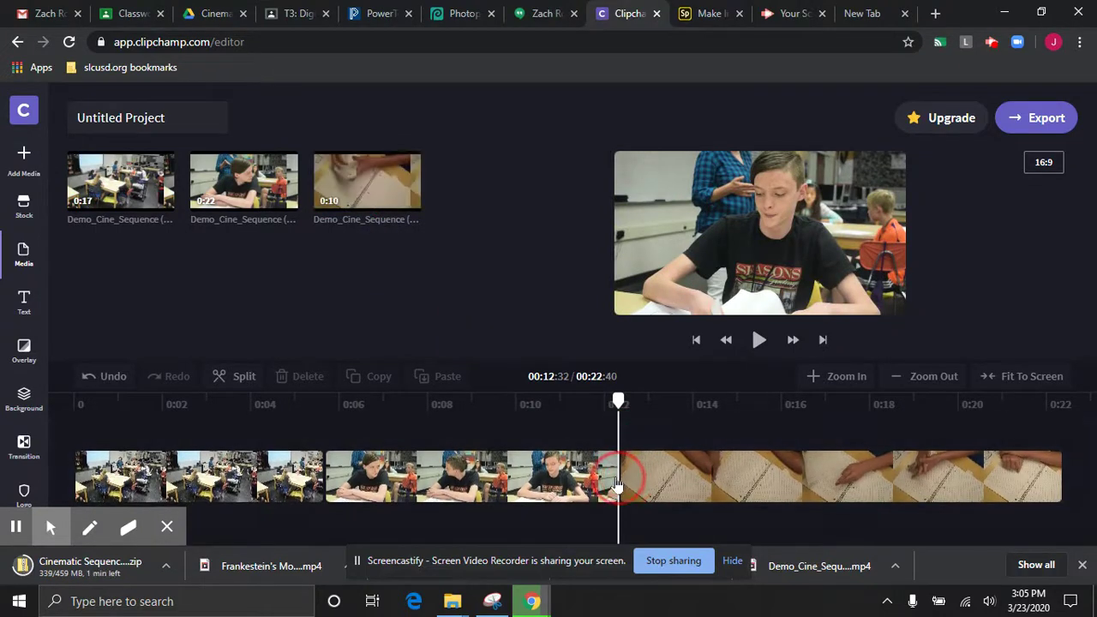
pyautogui.click(610, 477)
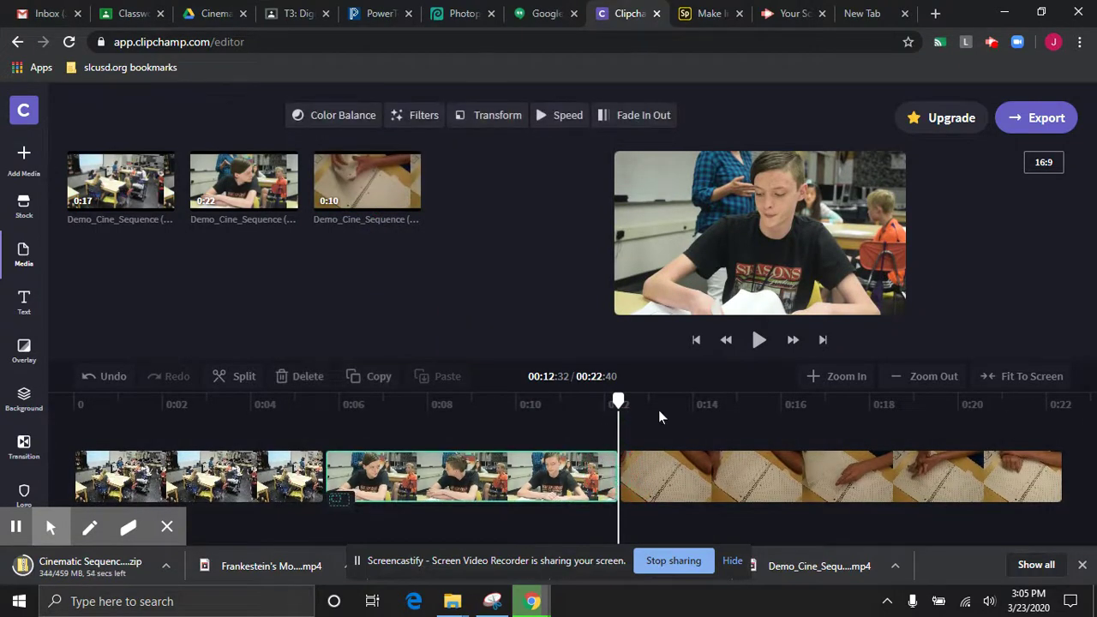
pyautogui.click(584, 402)
pyautogui.press('space')
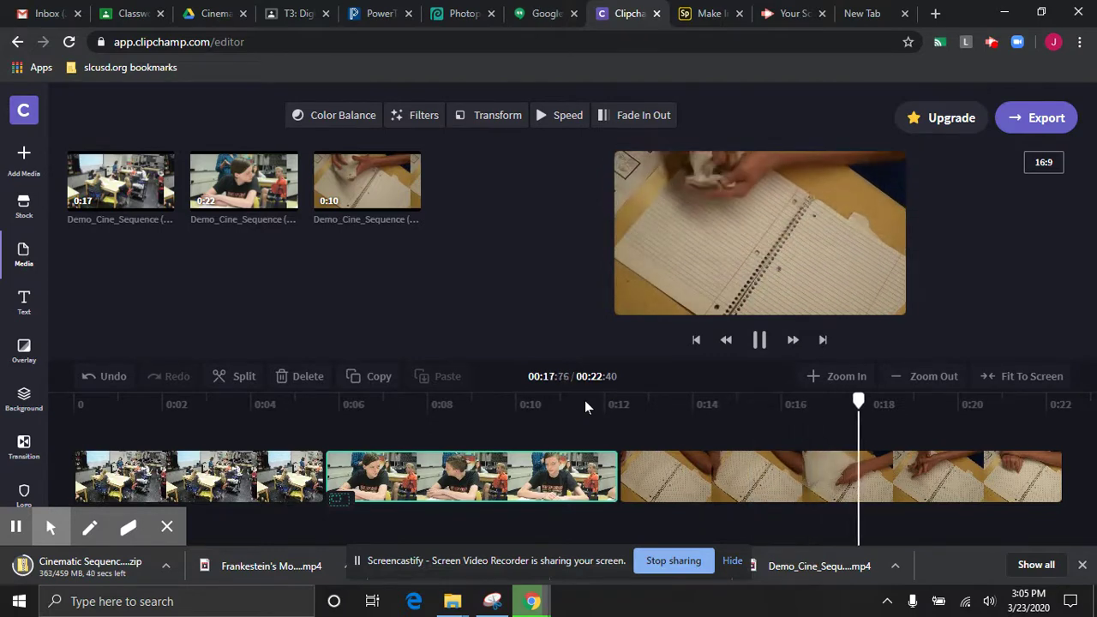
pyautogui.press('space')
# Replay the join and pause at the page-turning moment, 00:15:72.
pyautogui.click(581, 399)
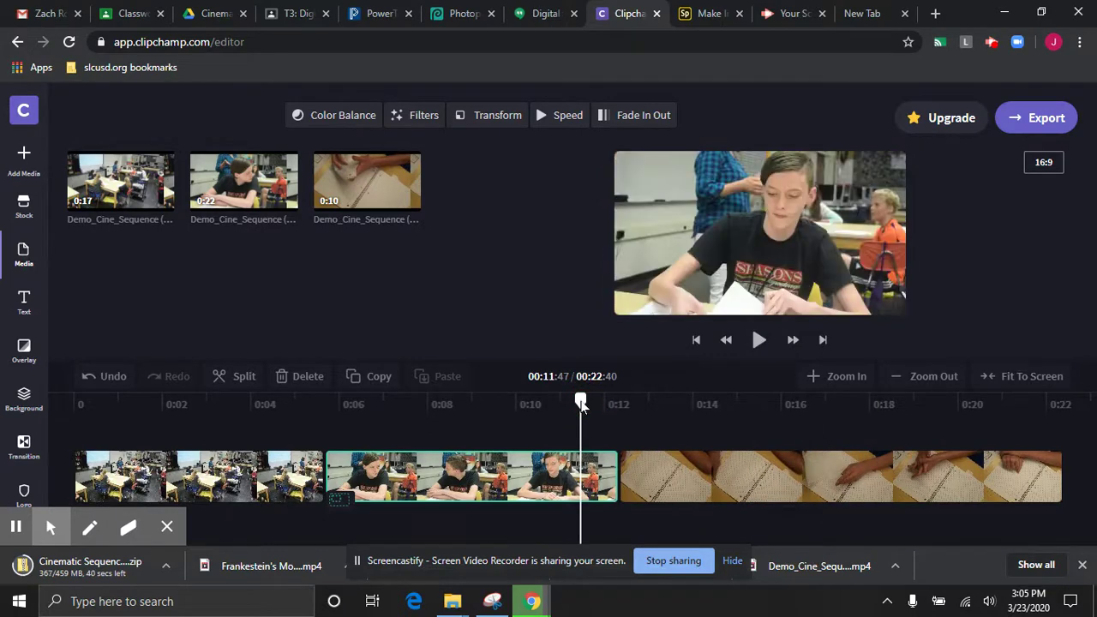
pyautogui.press('space')
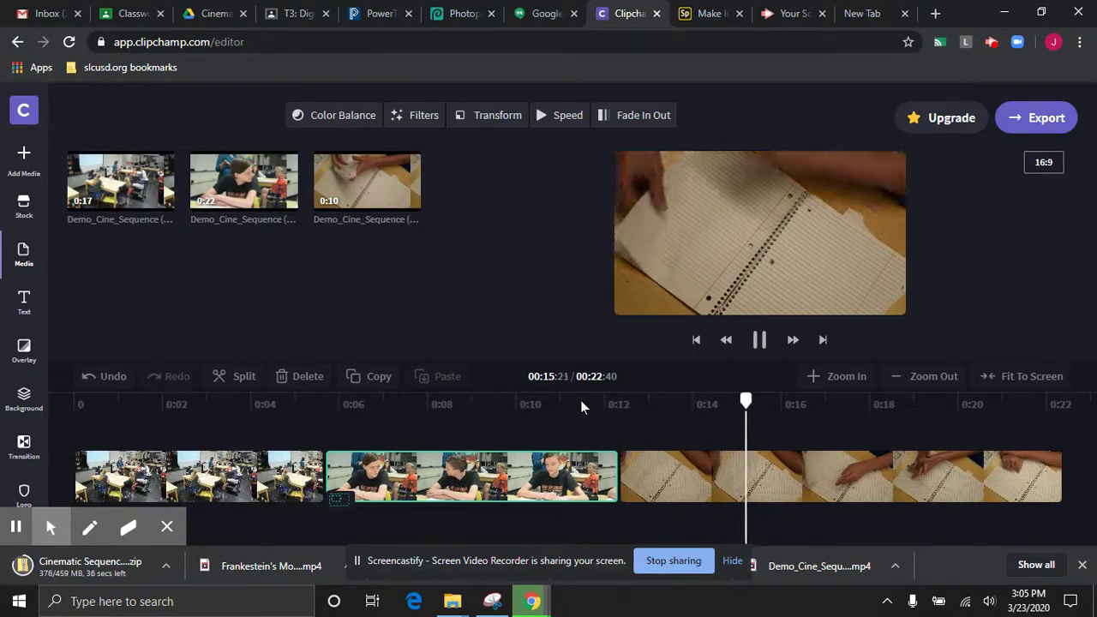
pyautogui.press('space')
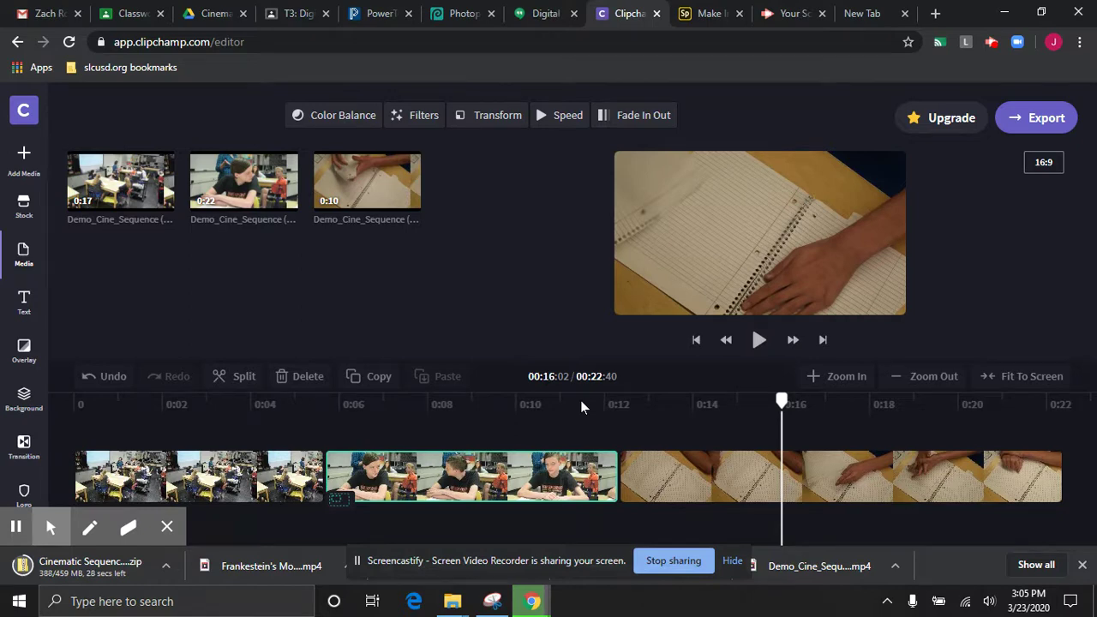
pyautogui.press('Left')
pyautogui.press('Left')
pyautogui.press('space')
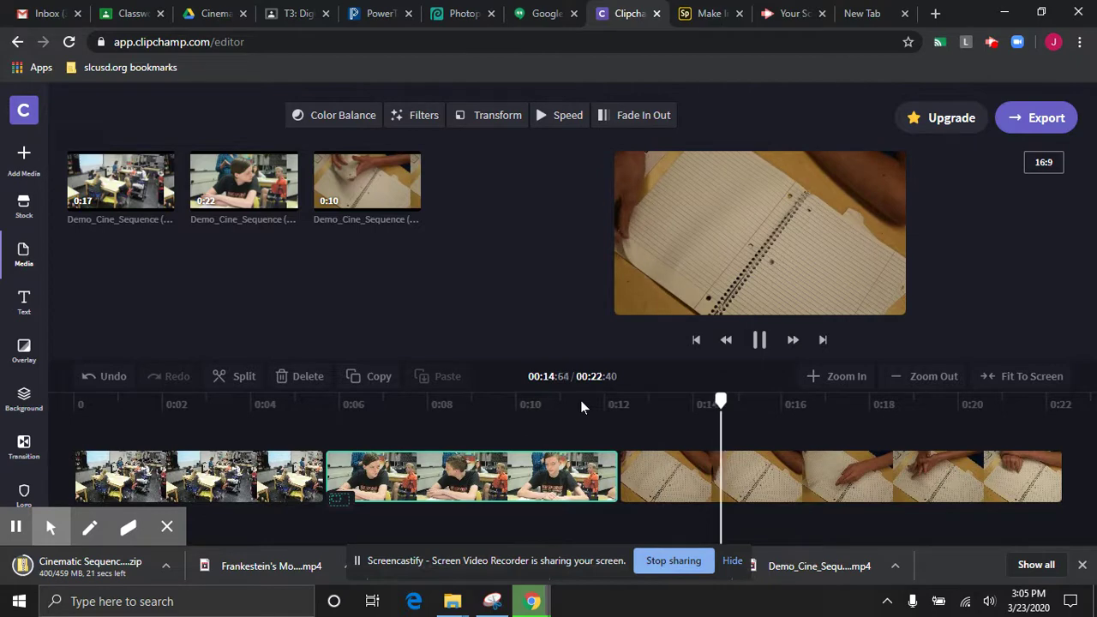
pyautogui.press('space')
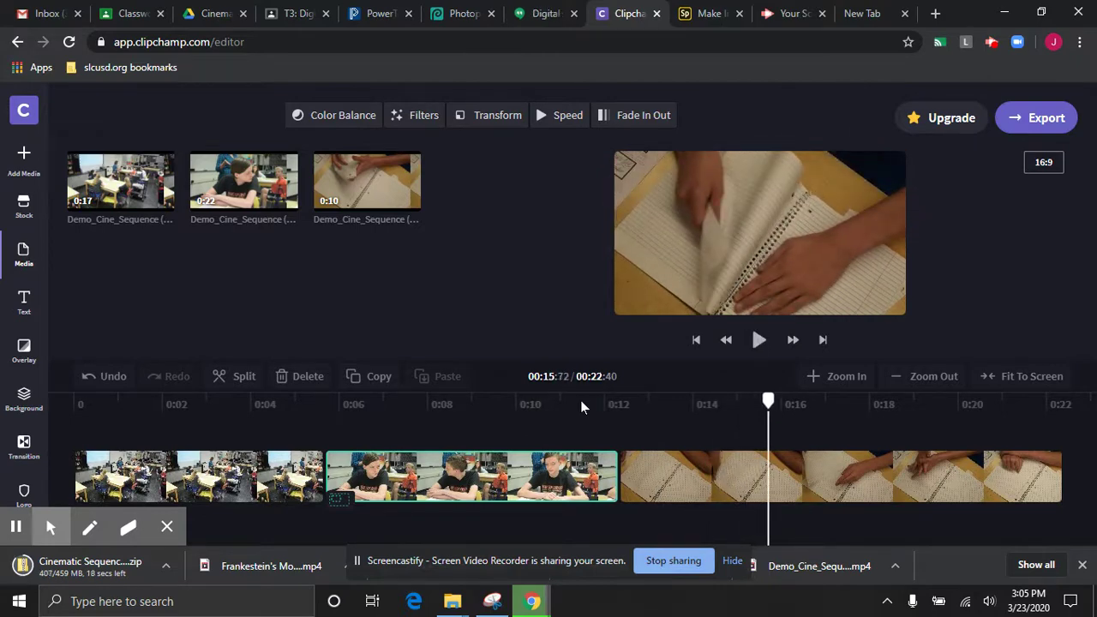
pyautogui.click(245, 378)
# Split the notebook clip at 00:15:72, delete its opening piece, and play across the cut.
pyautogui.click(754, 470)
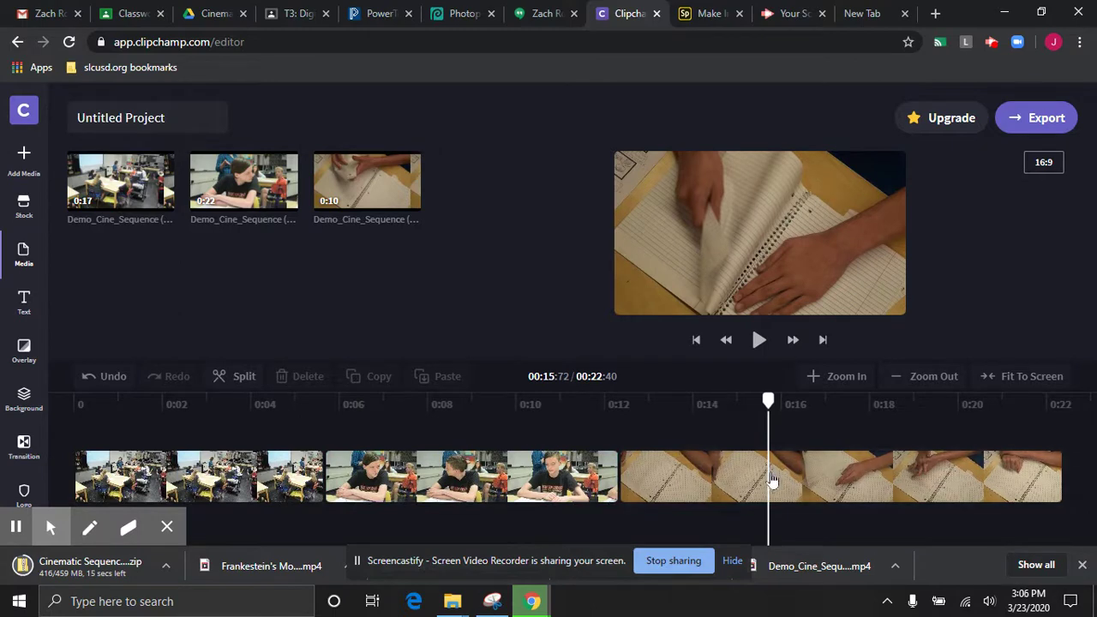
pyautogui.click(240, 377)
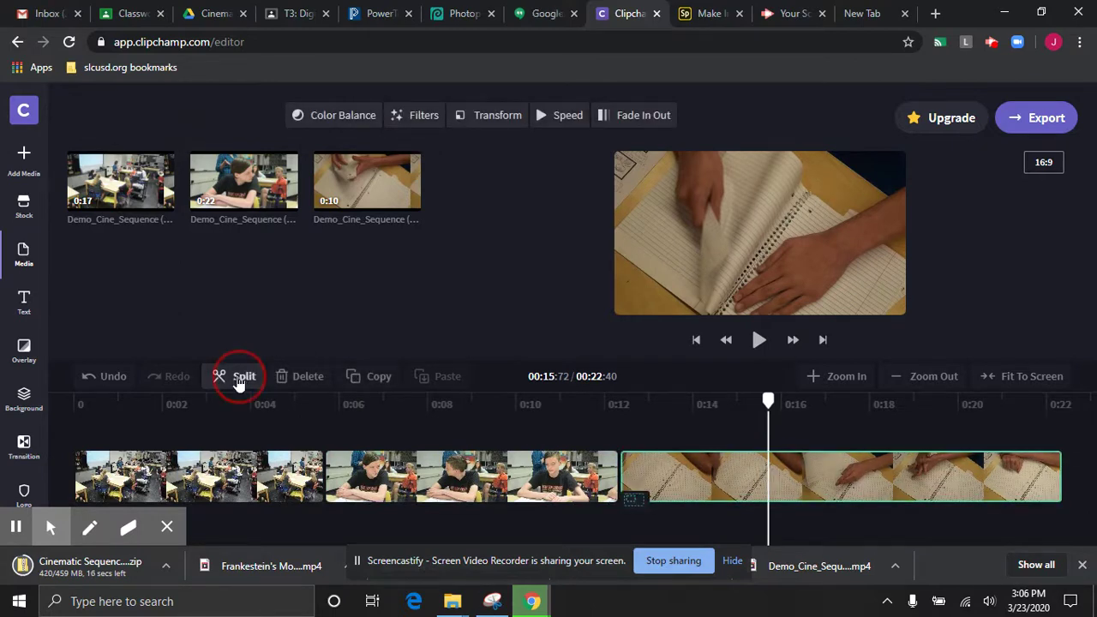
pyautogui.click(724, 467)
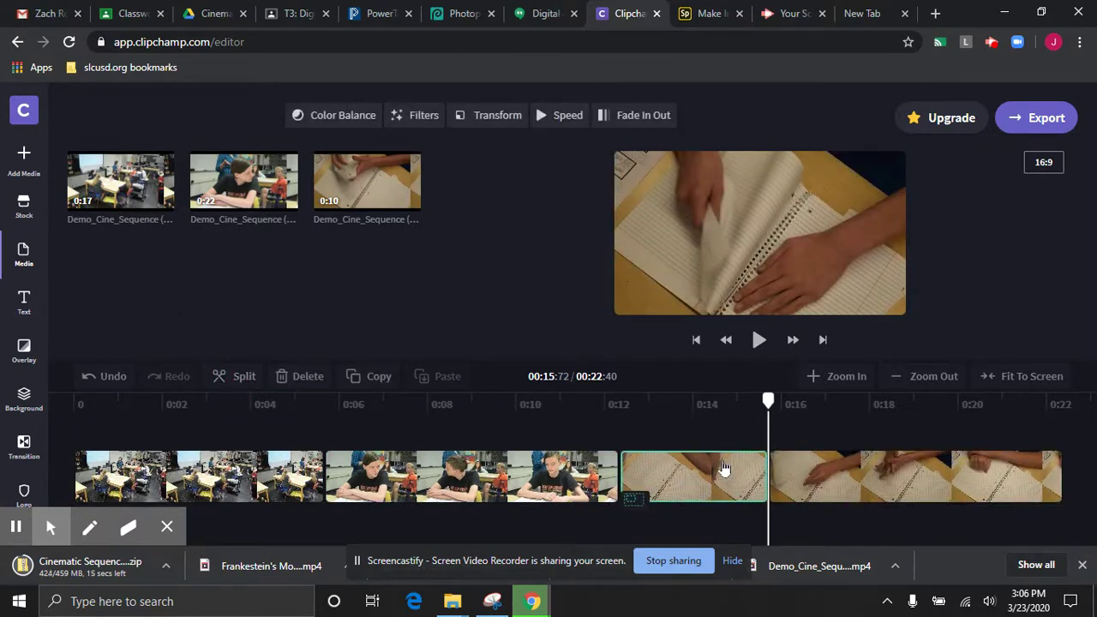
pyautogui.press('Delete')
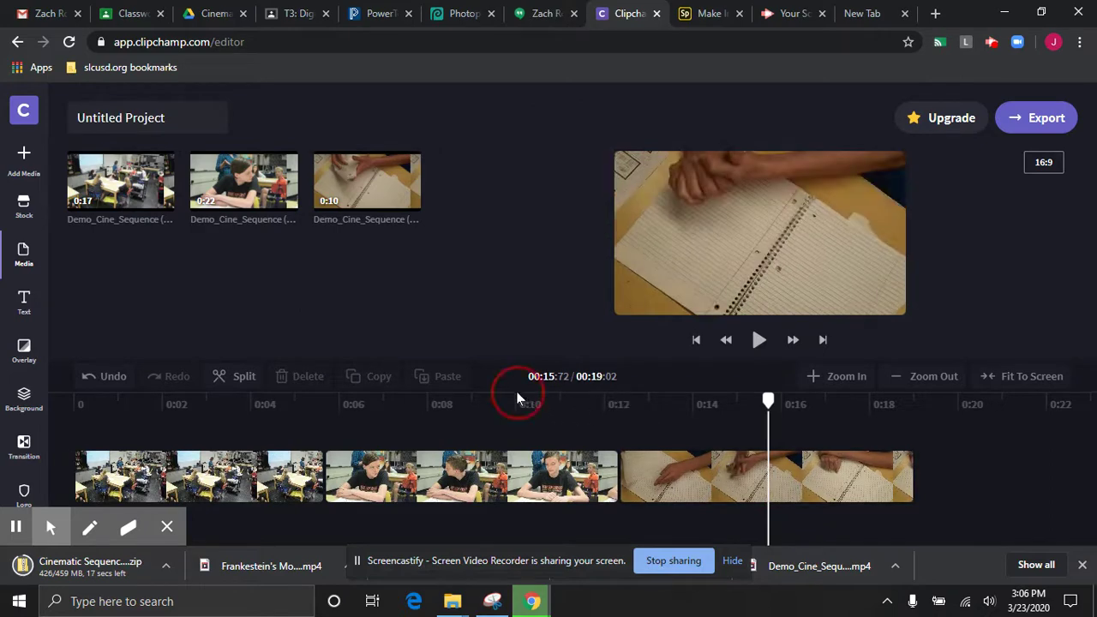
pyautogui.click(490, 400)
pyautogui.press('space')
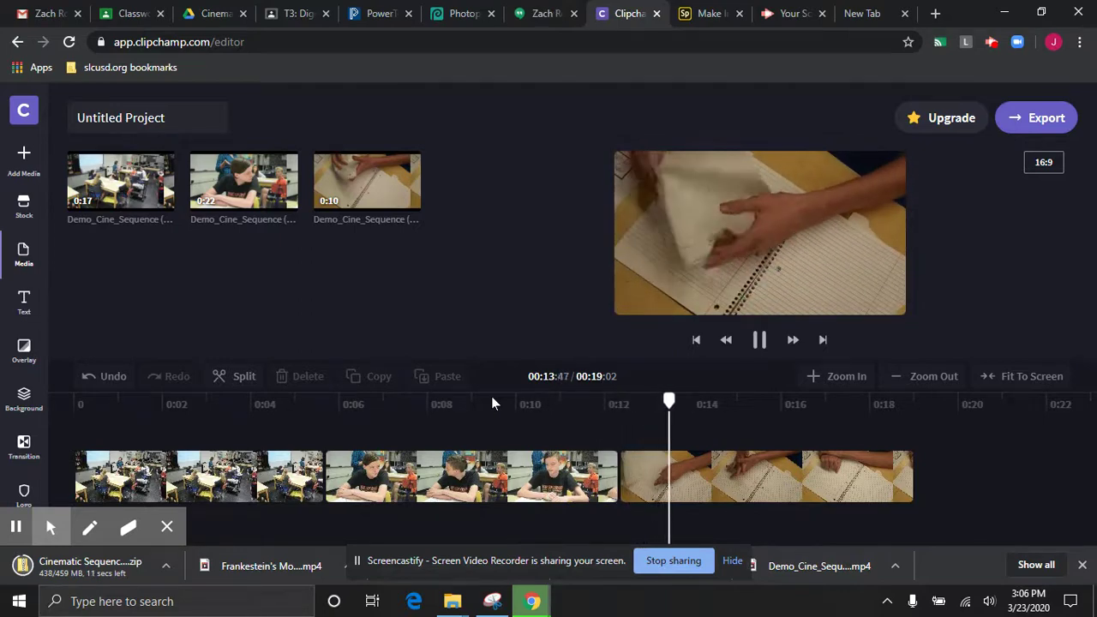
pyautogui.press('space')
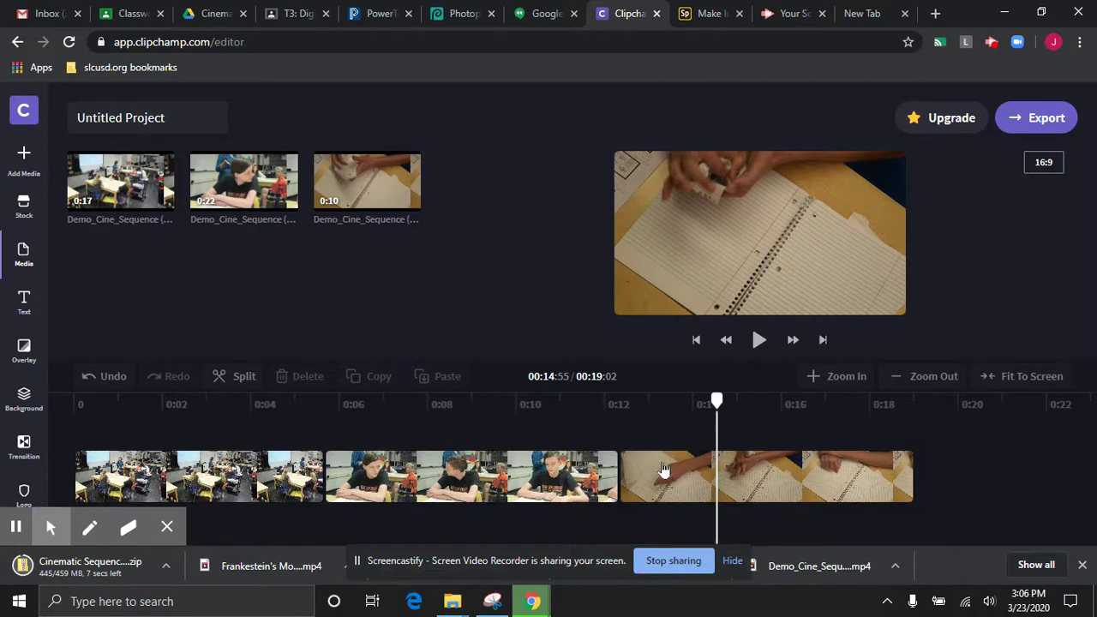
# Drag the notebook clip's start back to restore some of its opening, then check it to 00:14:84.
pyautogui.click(629, 473)
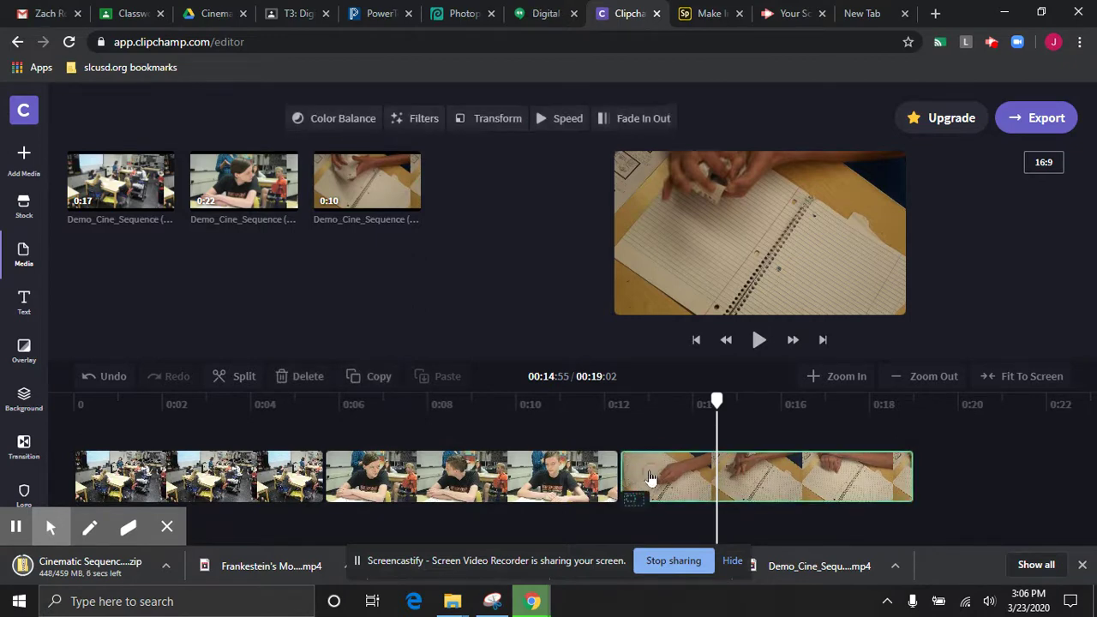
pyautogui.moveTo(626, 474); pyautogui.dragTo(627, 472)
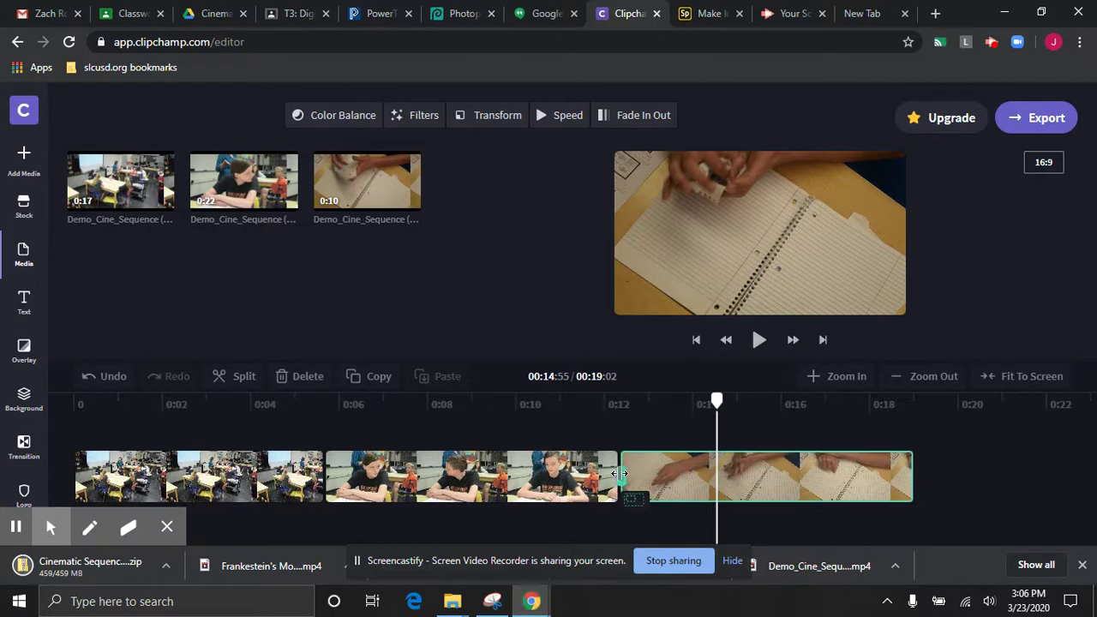
pyautogui.moveTo(619, 473); pyautogui.dragTo(551, 476)
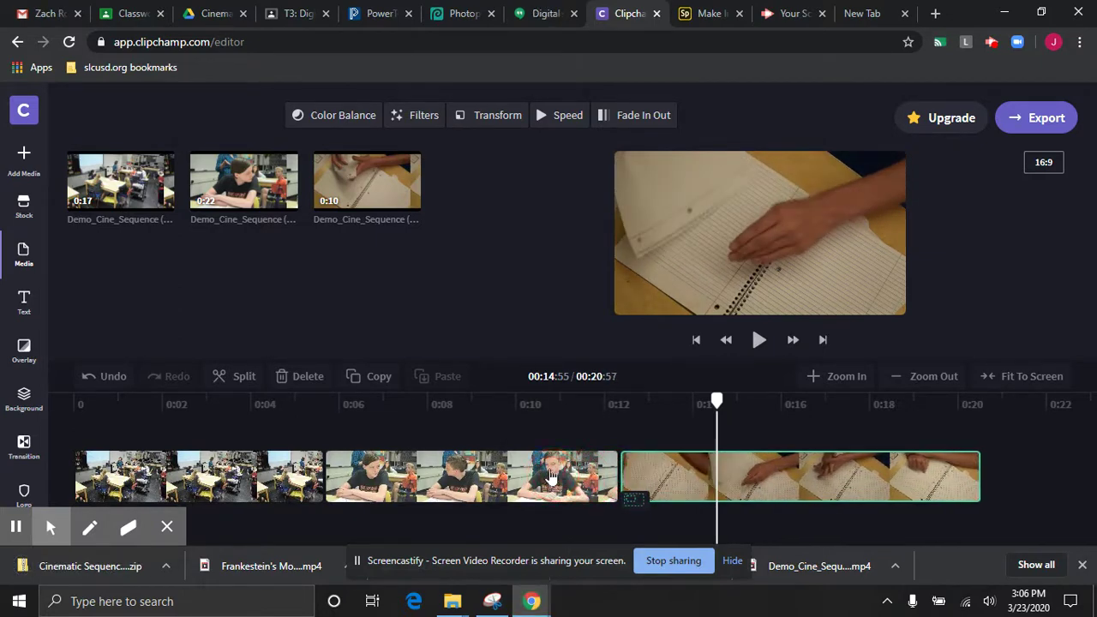
pyautogui.click(534, 399)
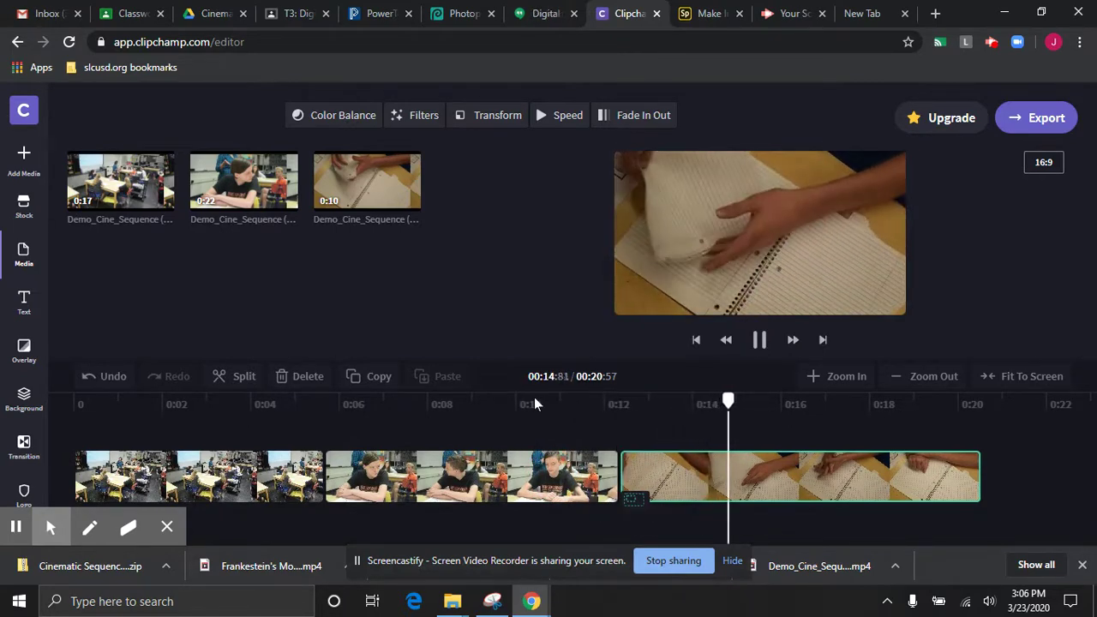
pyautogui.press('space')
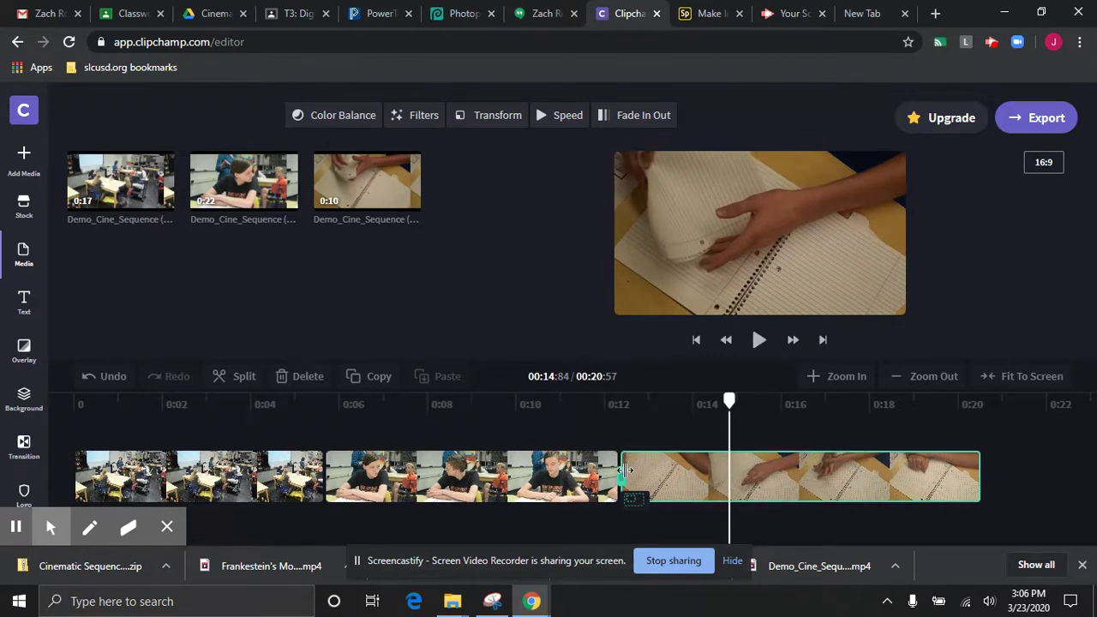
# Trim the notebook clip's start slightly later and replay the cut, for a 00:19:26 sequence.
pyautogui.moveTo(623, 470); pyautogui.dragTo(645, 485)
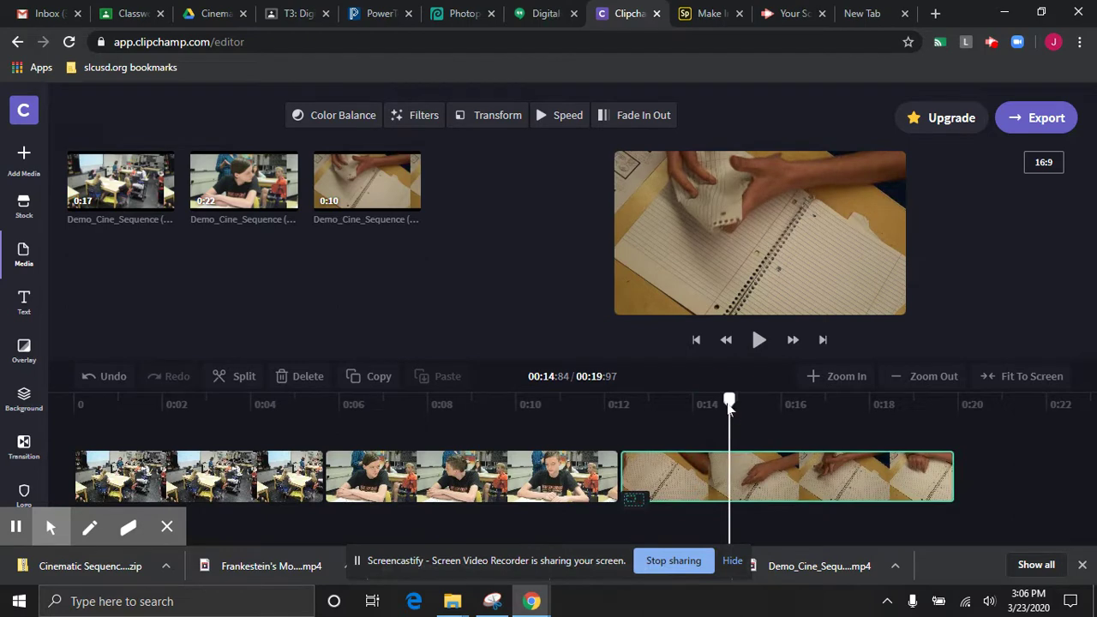
pyautogui.moveTo(728, 406); pyautogui.dragTo(614, 410)
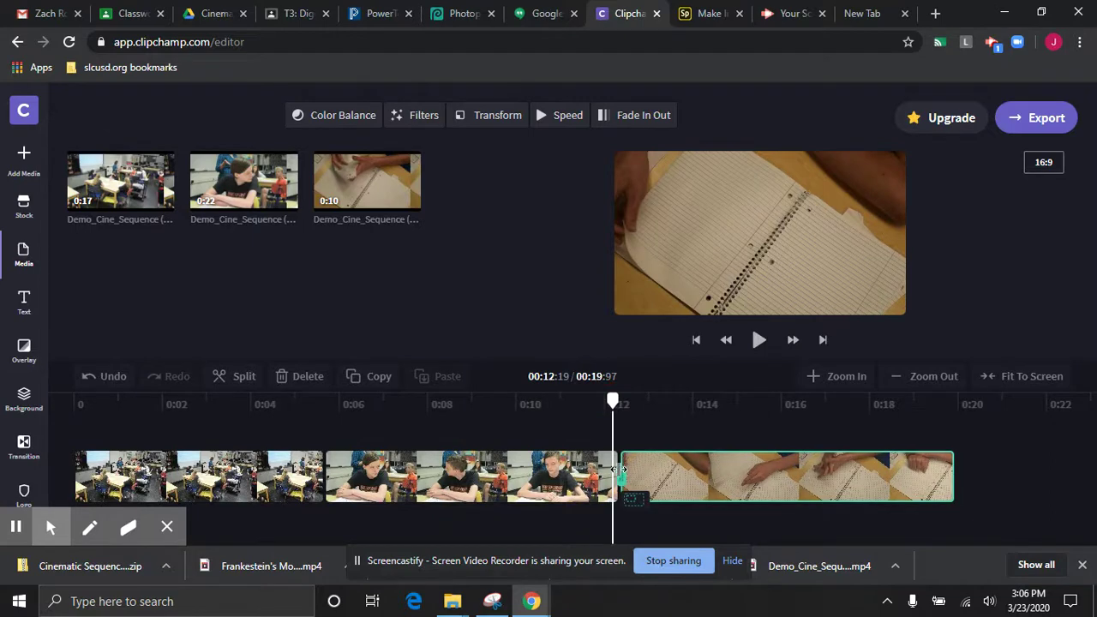
pyautogui.click(623, 470)
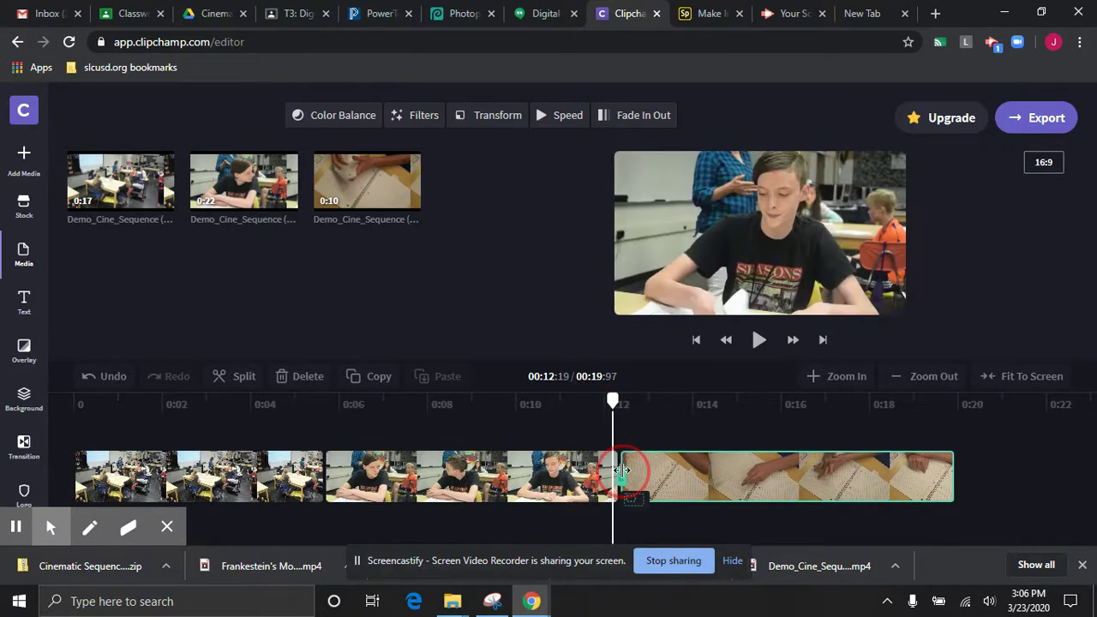
pyautogui.moveTo(623, 470)
pyautogui.mouseDown()
pyautogui.moveTo(652, 473)
pyautogui.moveTo(626, 472)
pyautogui.moveTo(631, 480)
pyautogui.mouseUp()
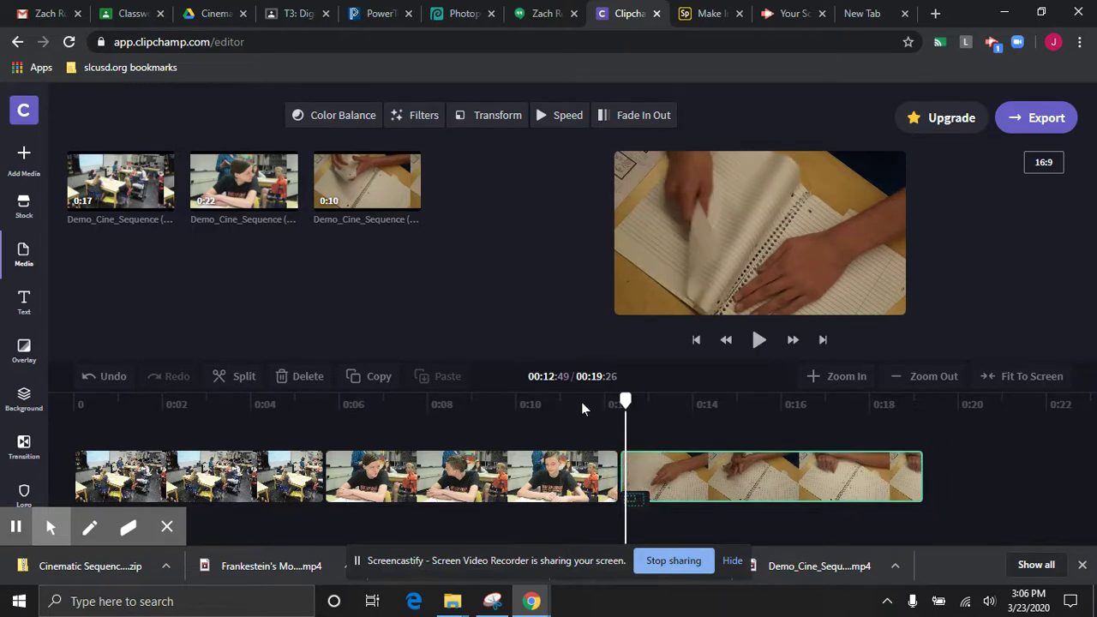
pyautogui.click(570, 397)
pyautogui.press('space')
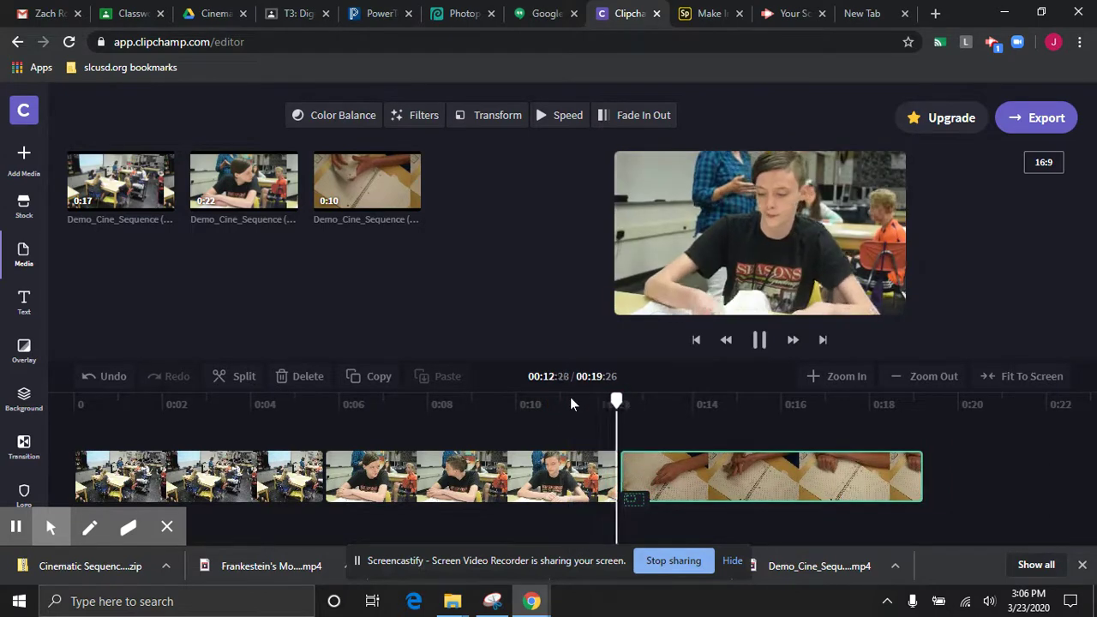